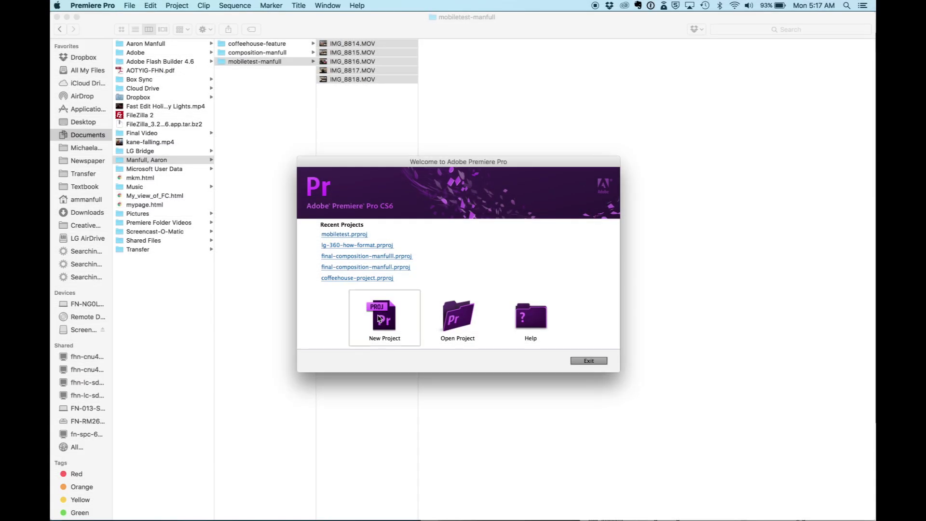
Step: Create a project named mobile-test plus the author's surname, accepting Sequence 01 with the AVCHD 720p25 preset
{"action": "left_click", "coordinate": [377, 323]}
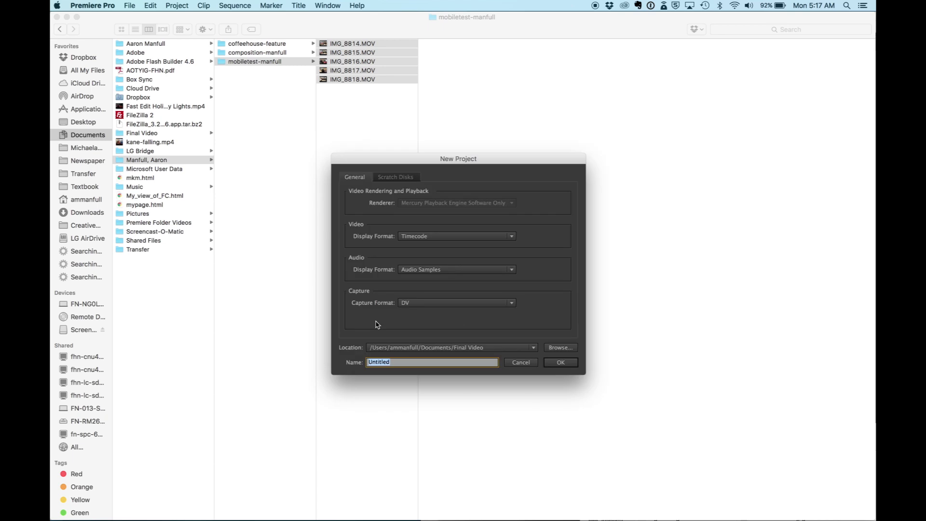
{"action": "type", "text": "mobile-test-manful"}
{"action": "key", "text": "Return"}
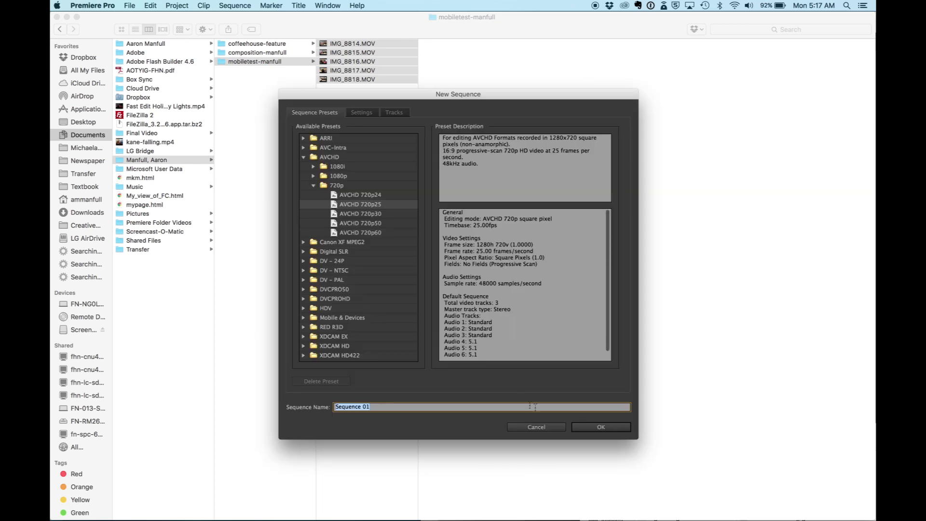
{"action": "left_click", "coordinate": [598, 428]}
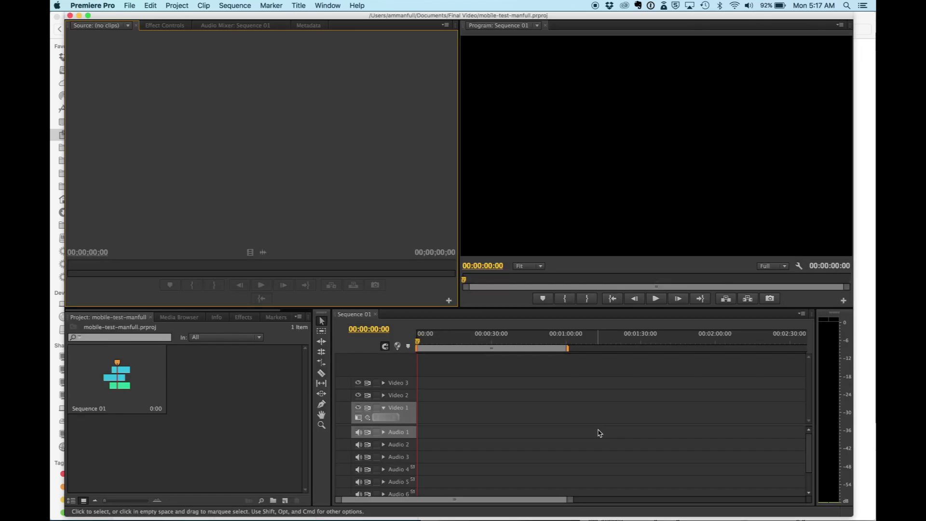
Step: Import the five clips IMG_8814.MOV to IMG_8818.MOV from the Finder's mobile test folder into the Premiere Pro project
{"action": "key", "text": "super+Tab"}
{"action": "key", "text": "super+Tab"}
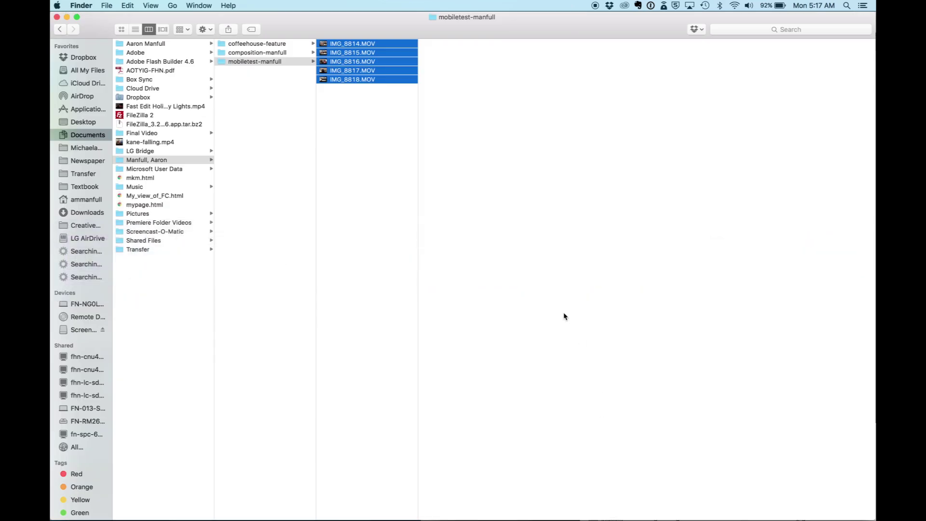
{"action": "double_click", "coordinate": [288, 28]}
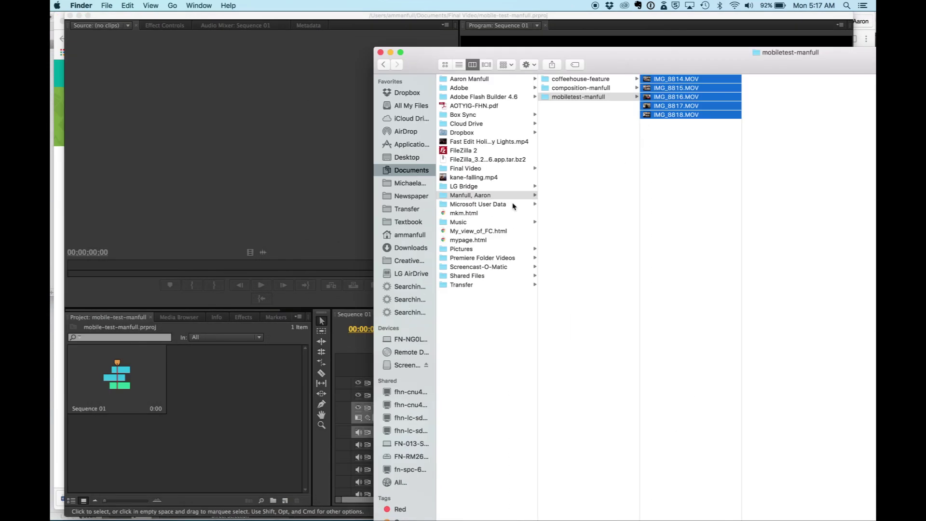
{"action": "left_click_drag", "start_coordinate": [669, 82], "coordinate": [221, 396]}
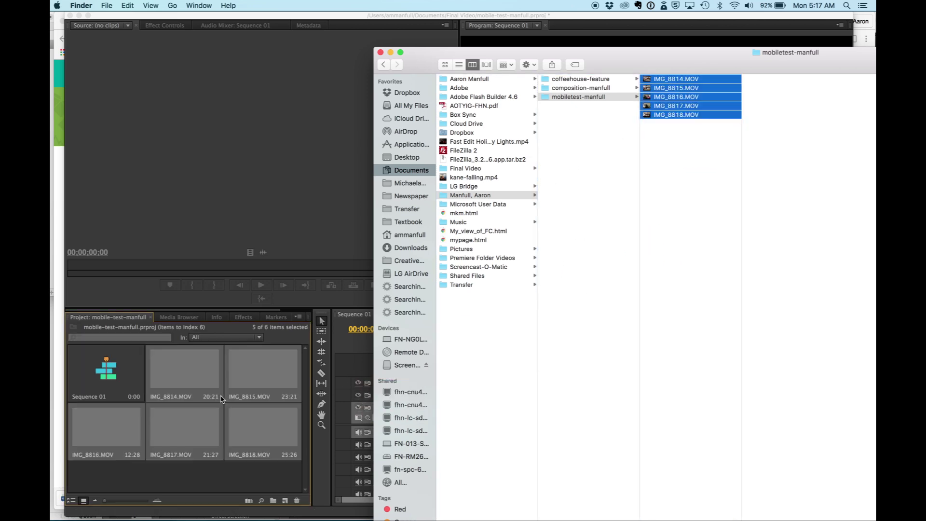
{"action": "left_click", "coordinate": [337, 255]}
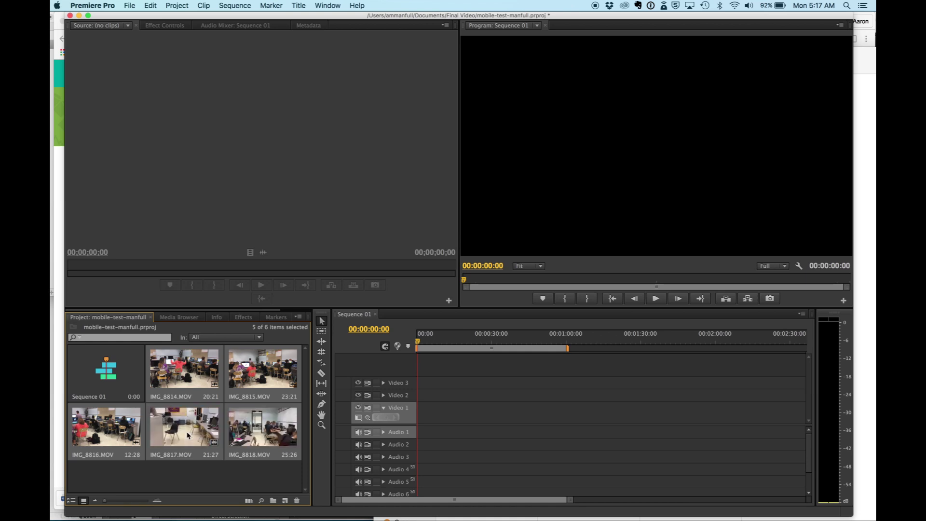
Step: Create a new title called Title 01 with the default 1280 x 720, 25 fps settings
{"action": "left_click", "coordinate": [190, 369]}
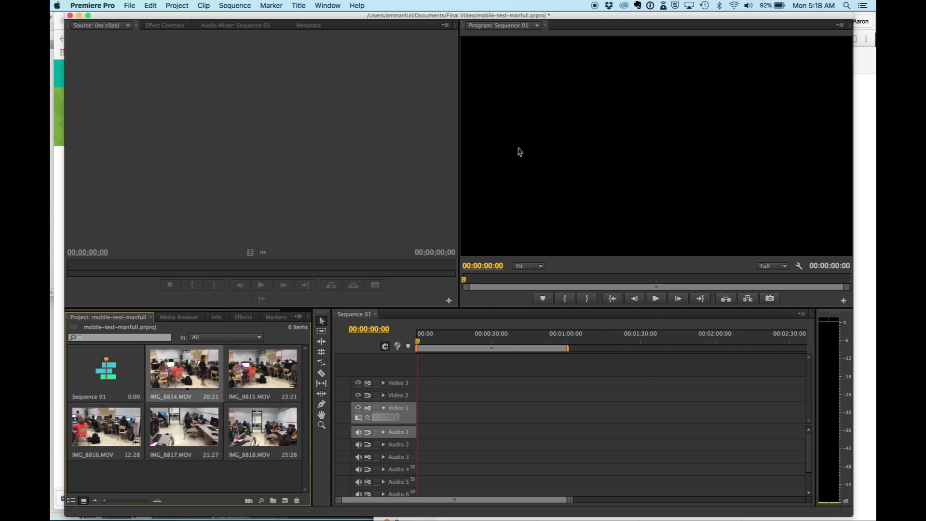
{"action": "left_click", "coordinate": [298, 5]}
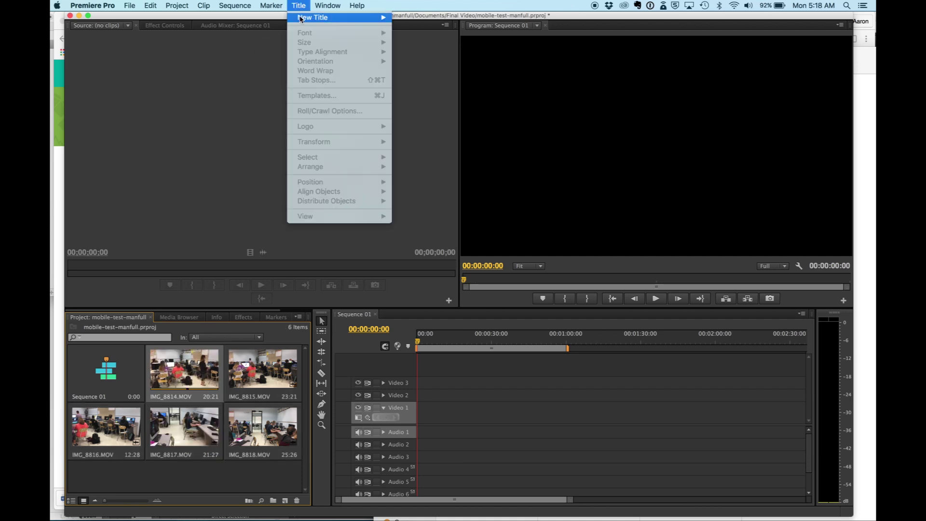
{"action": "mouse_move", "coordinate": [301, 19]}
{"action": "left_click", "coordinate": [414, 22]}
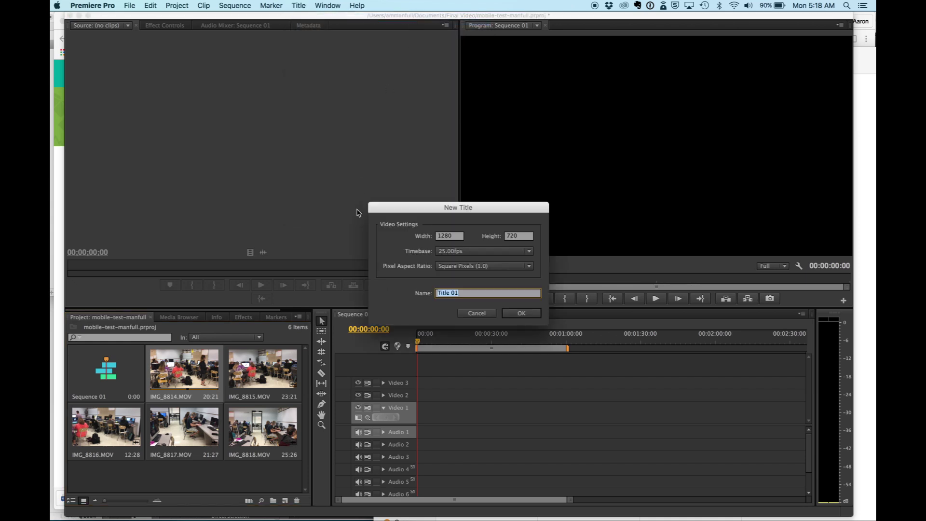
{"action": "key", "text": "Return"}
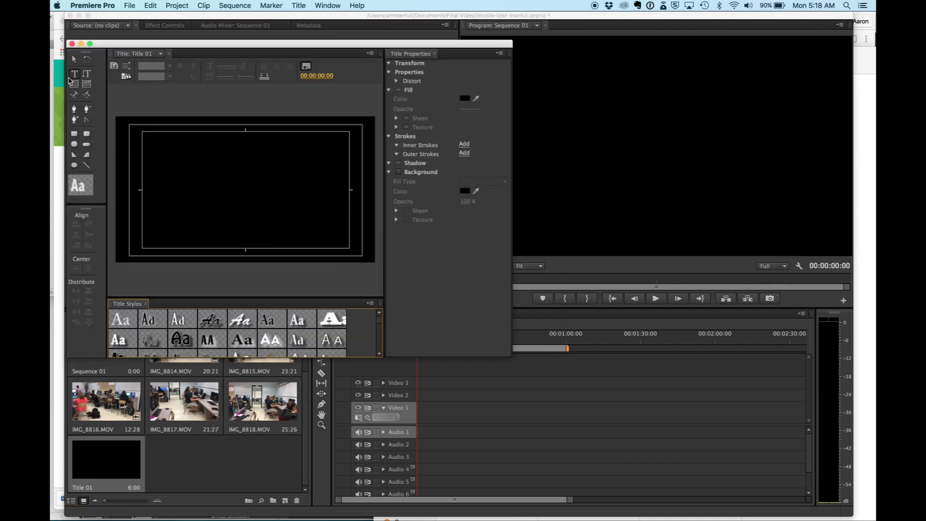
Step: Add the text "Mobile Test Video" in the upper part of the title frame
{"action": "left_click", "coordinate": [164, 146]}
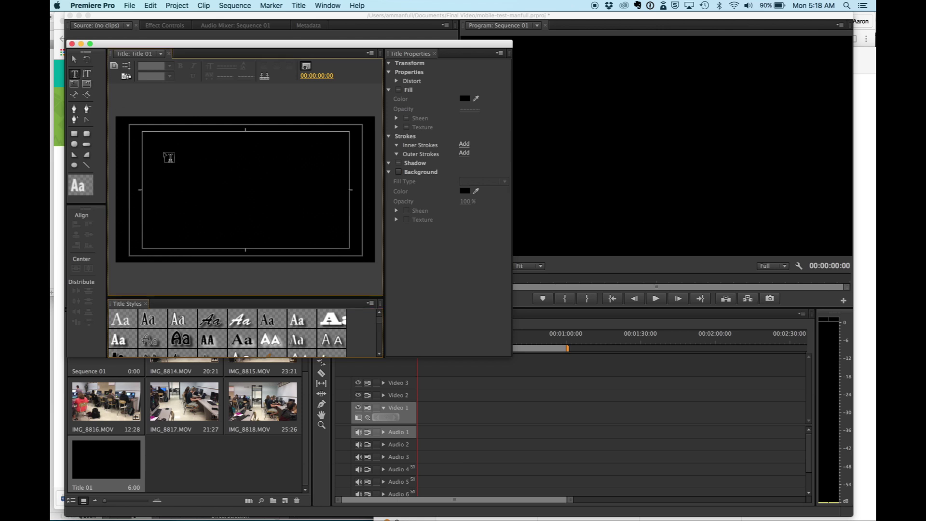
{"action": "type", "text": "Mobile"}
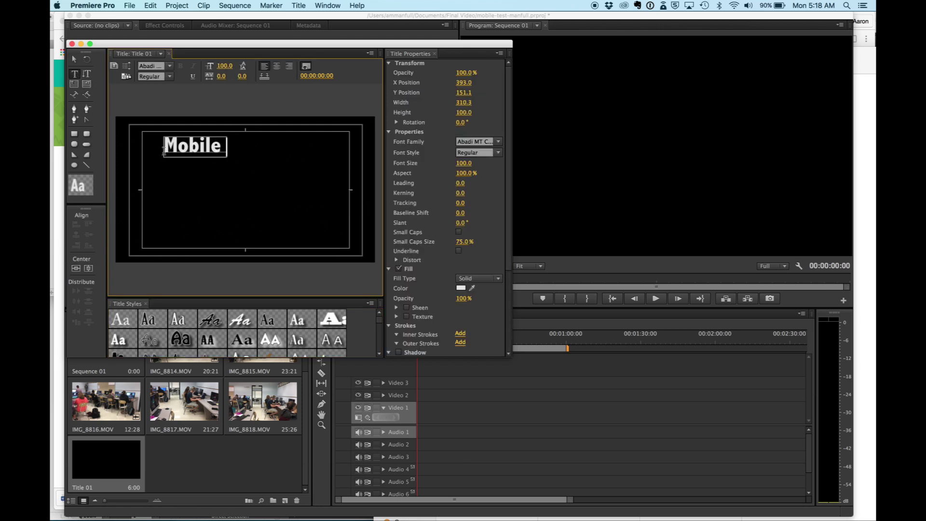
{"action": "type", "text": " Test"}
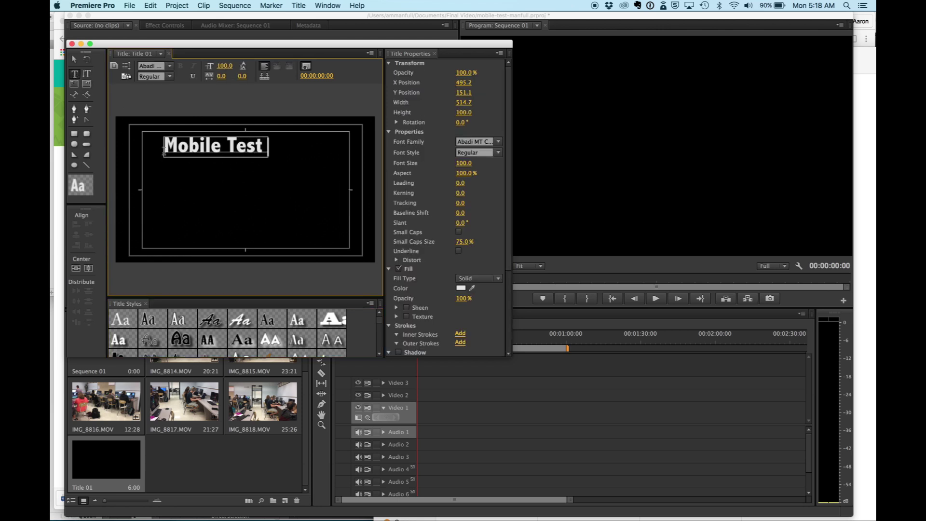
{"action": "type", "text": " Video"}
{"action": "key", "text": "Return"}
Step: Move the title text down to the middle of the frame and close the title editor
{"action": "left_click", "coordinate": [73, 59]}
{"action": "left_click", "coordinate": [203, 139]}
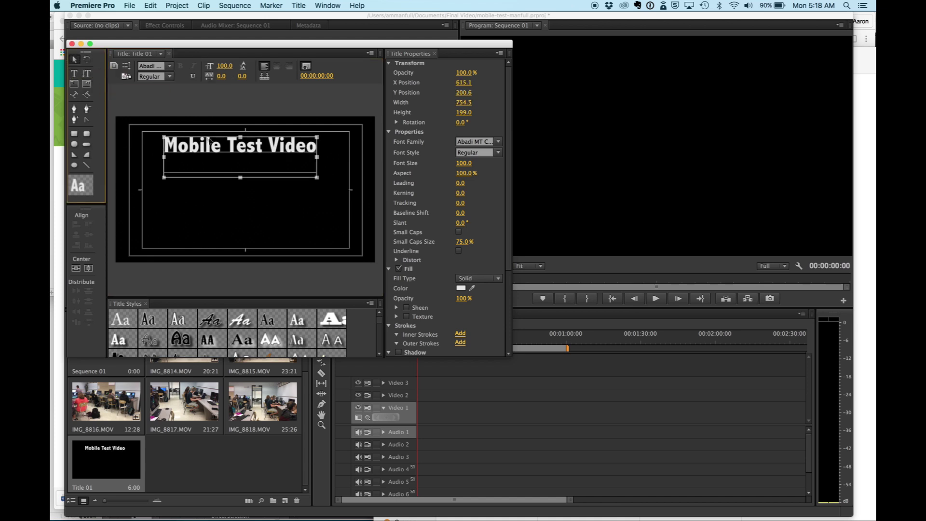
{"action": "left_click_drag", "start_coordinate": [225, 153], "coordinate": [226, 196]}
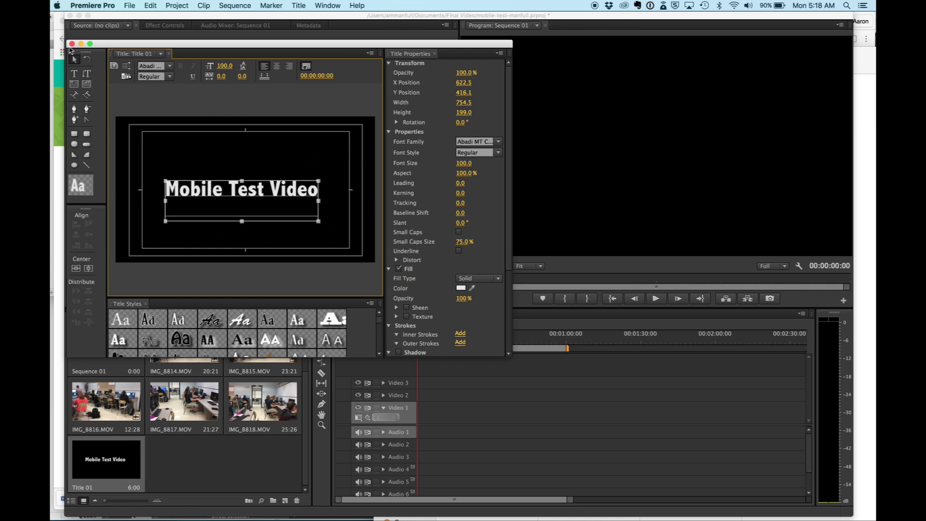
{"action": "left_click", "coordinate": [72, 44]}
Step: Place Title 01 at the start of Video 1 and IMG_8814.MOV directly after it at 00:00:06:00
{"action": "left_click_drag", "start_coordinate": [117, 459], "coordinate": [422, 423]}
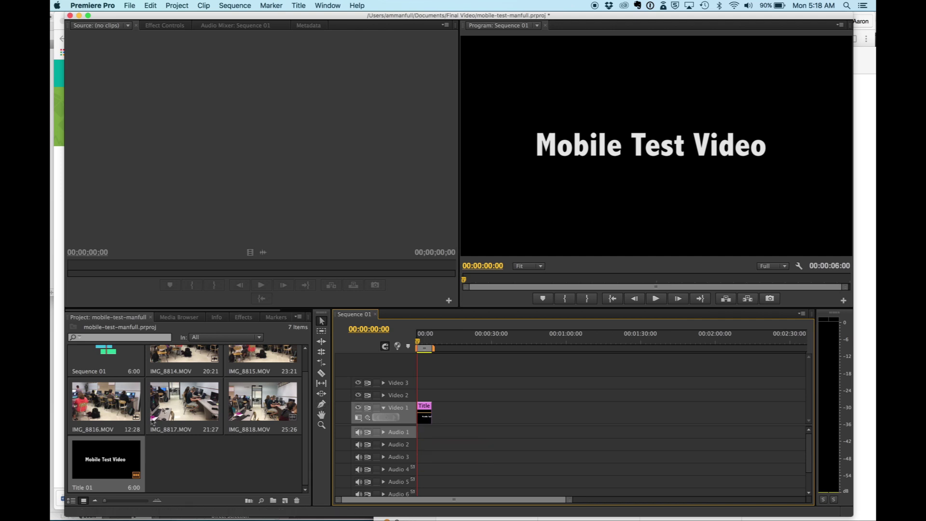
{"action": "scroll", "coordinate": [152, 423], "scroll_direction": "up", "scroll_amount": 3}
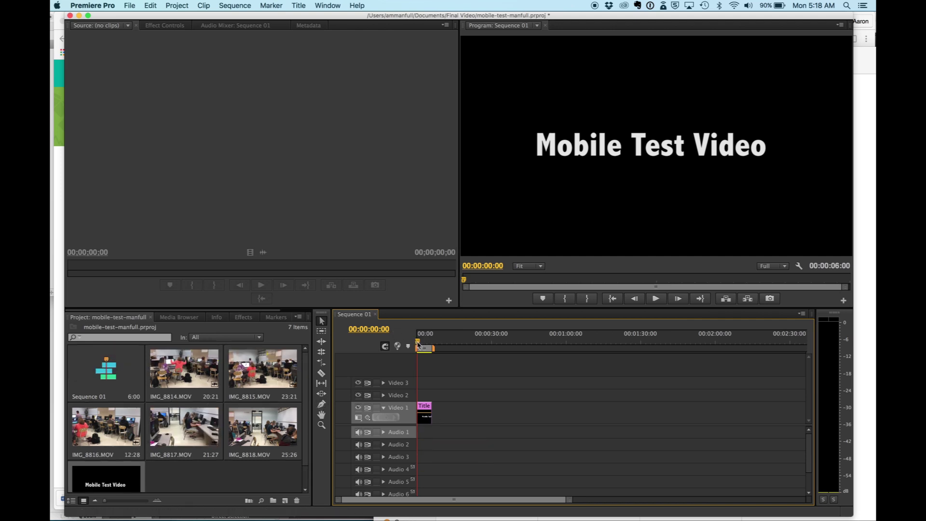
{"action": "left_click_drag", "start_coordinate": [418, 343], "coordinate": [433, 347]}
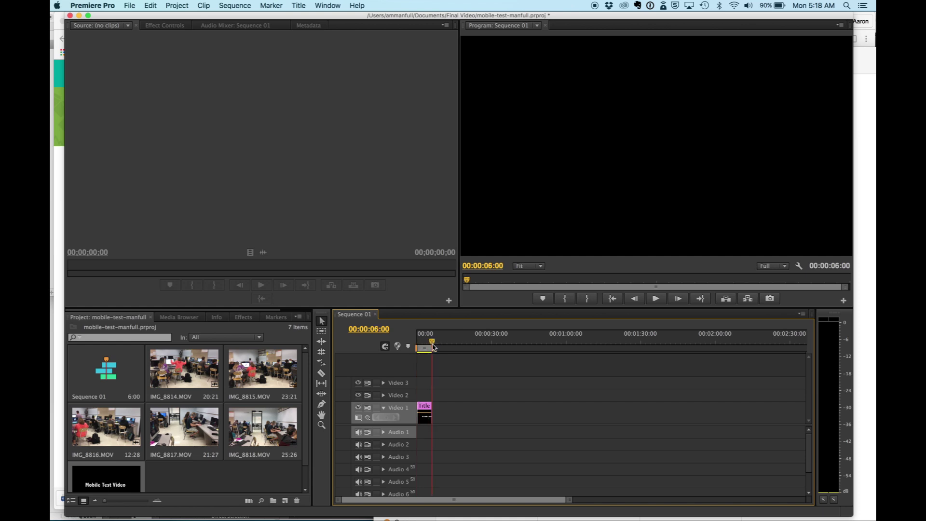
{"action": "left_click_drag", "start_coordinate": [204, 379], "coordinate": [438, 409]}
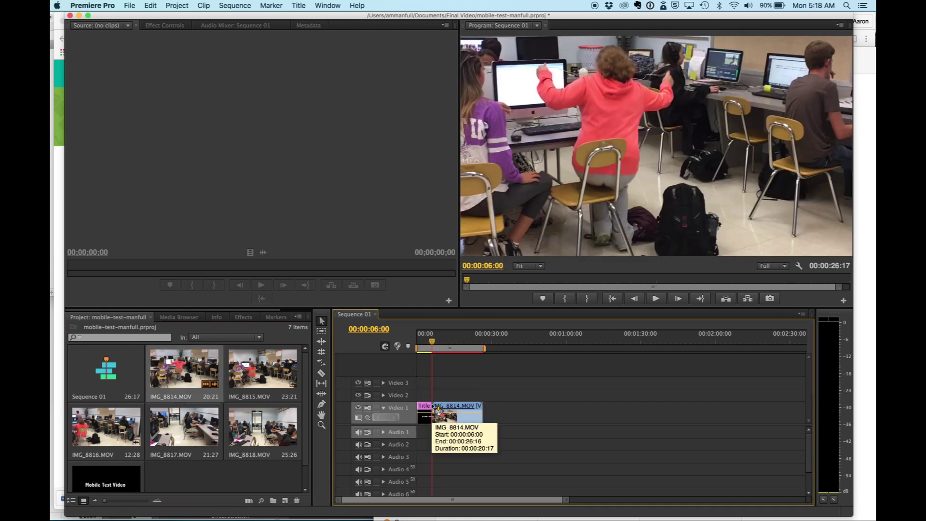
Step: Scale IMG_8814.MOV down to under half the frame width and position it in the left half of the picture
{"action": "left_click", "coordinate": [577, 160]}
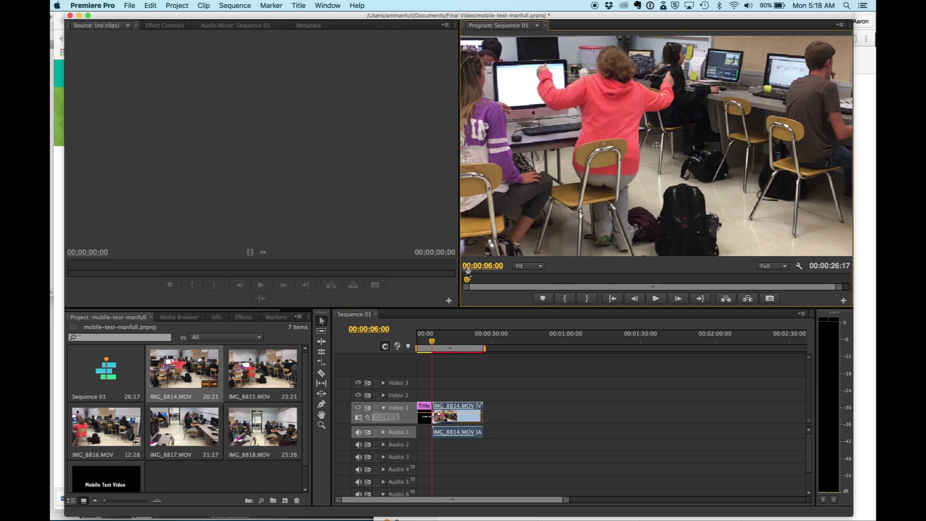
{"action": "left_click_drag", "start_coordinate": [504, 229], "coordinate": [611, 156]}
{"action": "left_click_drag", "start_coordinate": [469, 238], "coordinate": [597, 167]}
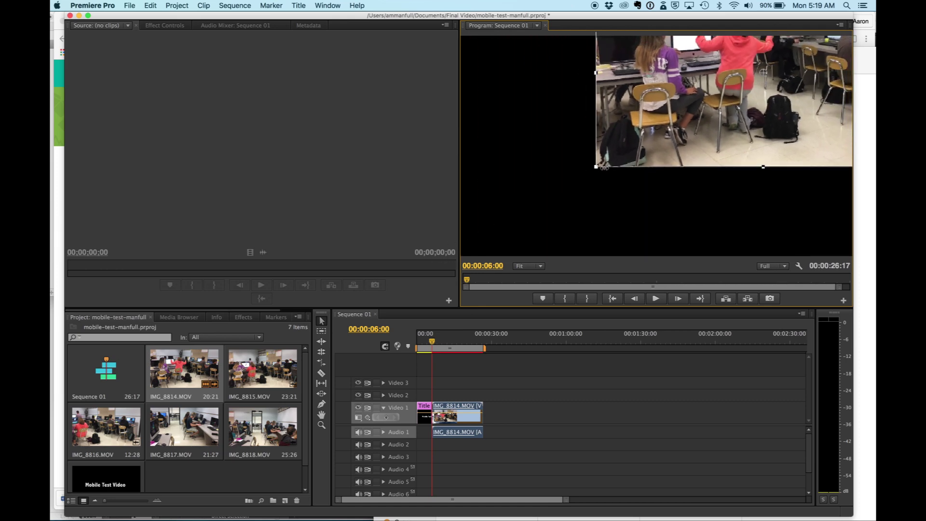
{"action": "left_click_drag", "start_coordinate": [654, 113], "coordinate": [597, 184]}
{"action": "left_click_drag", "start_coordinate": [537, 46], "coordinate": [510, 118]}
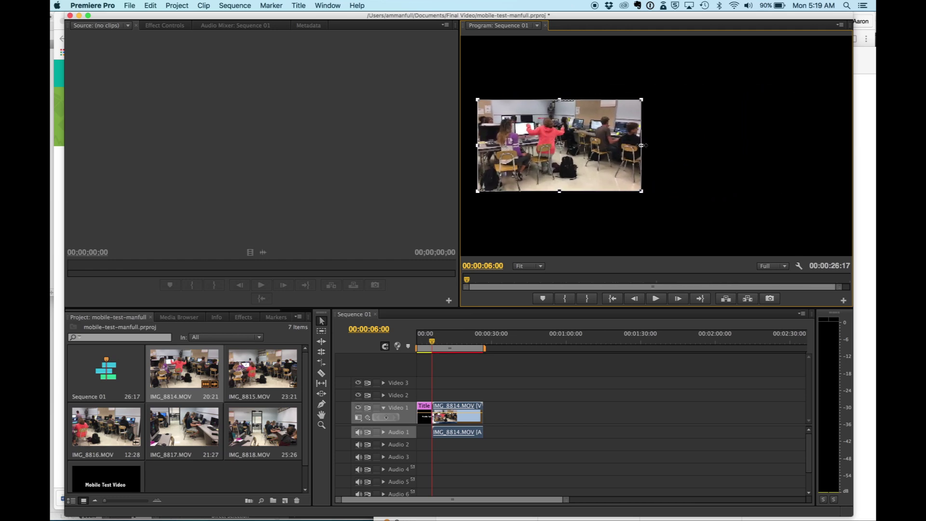
{"action": "left_click_drag", "start_coordinate": [641, 191], "coordinate": [644, 195]}
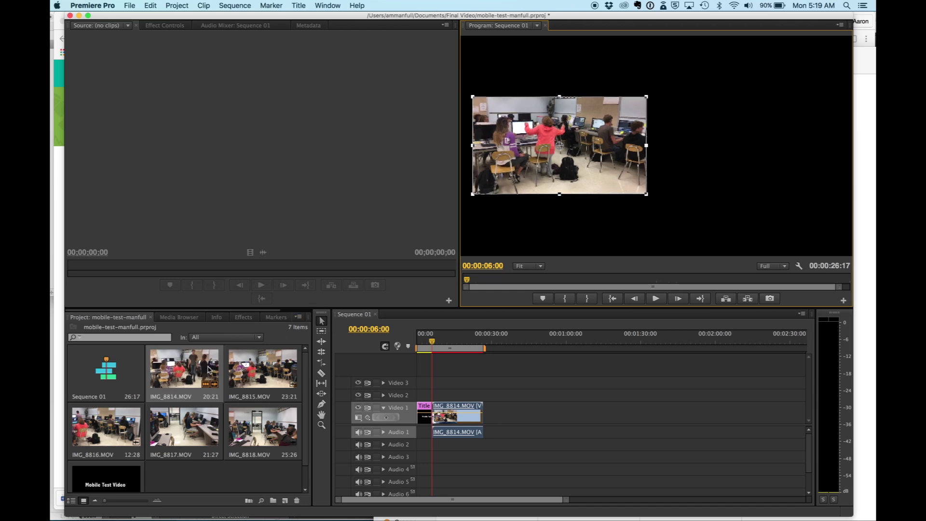
Step: Place IMG_8815.MOV on Video 2 directly above IMG_8814.MOV and shrink it into the right half of the picture
{"action": "left_click_drag", "start_coordinate": [268, 385], "coordinate": [437, 397]}
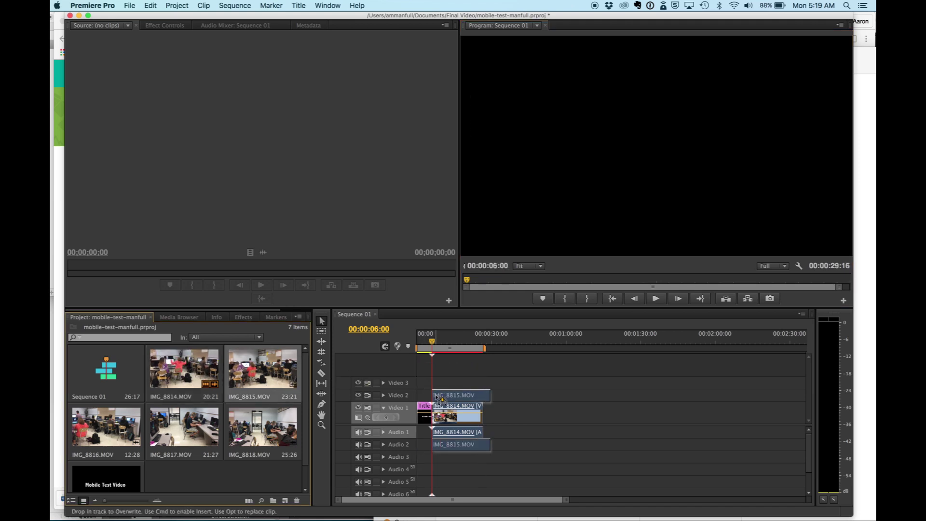
{"action": "left_click_drag", "start_coordinate": [437, 397], "coordinate": [438, 397]}
{"action": "left_click", "coordinate": [564, 219]}
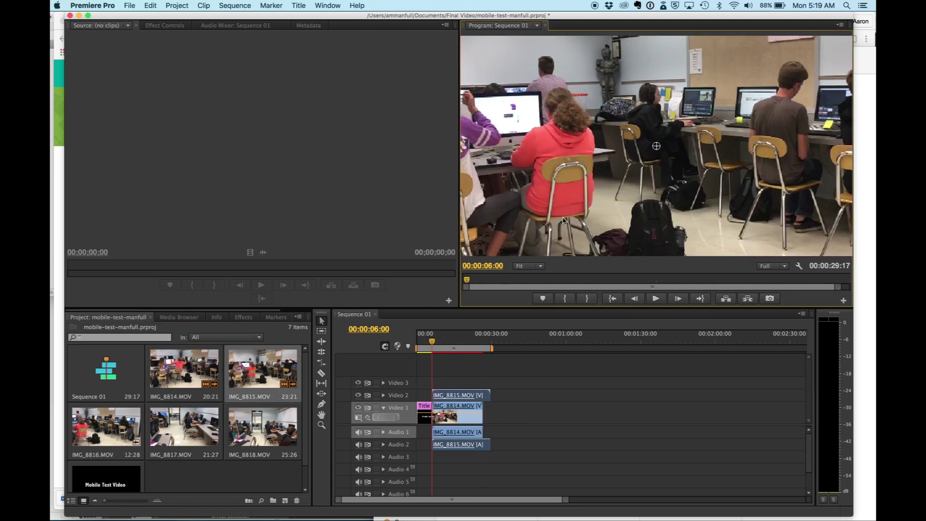
{"action": "left_click_drag", "start_coordinate": [578, 217], "coordinate": [696, 180]}
{"action": "left_click_drag", "start_coordinate": [510, 253], "coordinate": [784, 132]}
{"action": "left_click_drag", "start_coordinate": [806, 94], "coordinate": [715, 161]}
{"action": "left_click_drag", "start_coordinate": [650, 79], "coordinate": [677, 106]}
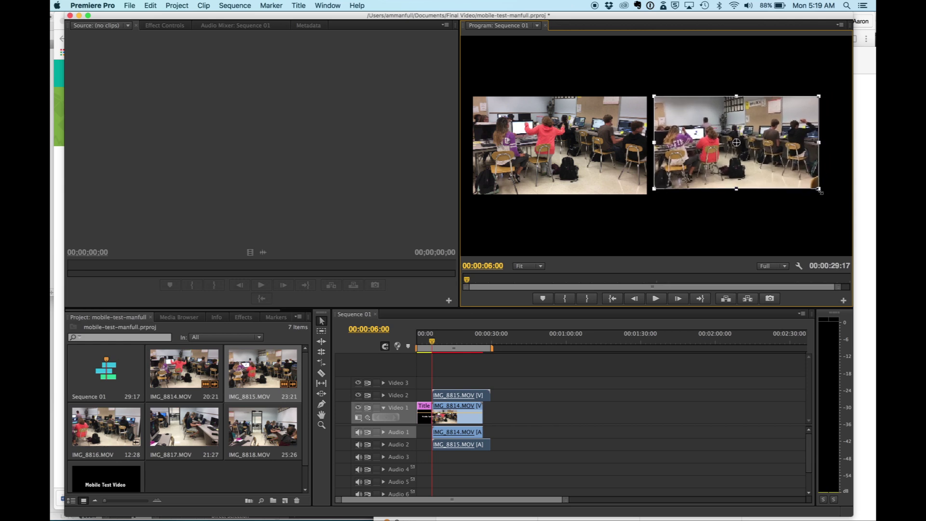
Step: Enlarge and nudge the right-hand picture so its size and height roughly match the left-hand one
{"action": "left_click_drag", "start_coordinate": [820, 191], "coordinate": [824, 193]}
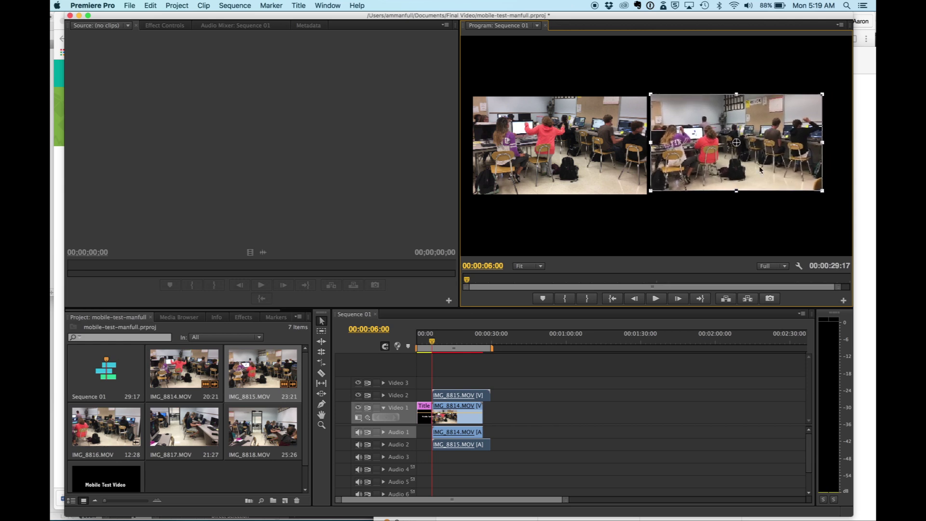
{"action": "left_click_drag", "start_coordinate": [761, 170], "coordinate": [764, 168]}
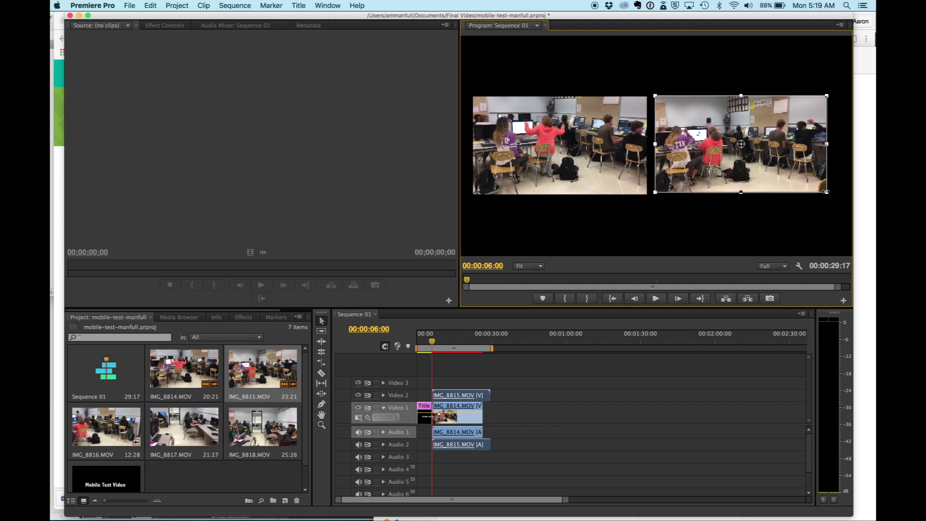
{"action": "left_click_drag", "start_coordinate": [826, 191], "coordinate": [829, 196]}
{"action": "key", "text": "space"}
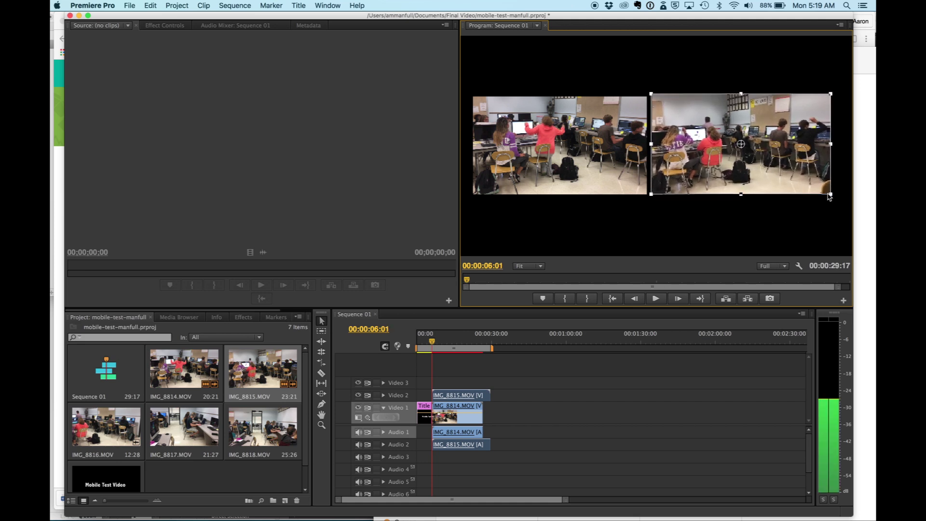
{"action": "left_click_drag", "start_coordinate": [804, 177], "coordinate": [806, 178]}
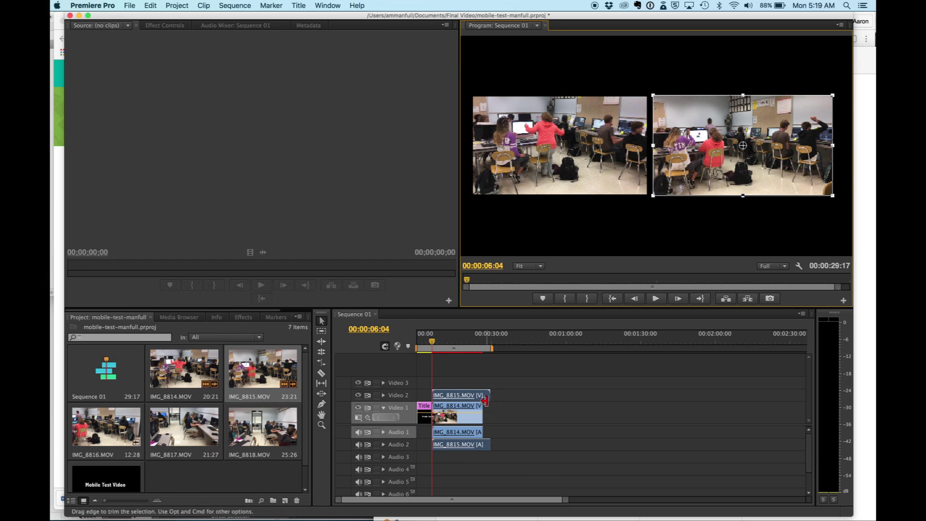
Step: Trim the end of IMG_8815.MOV to line up with IMG_8814.MOV and play the sequence from the start
{"action": "left_click_drag", "start_coordinate": [488, 395], "coordinate": [480, 396]}
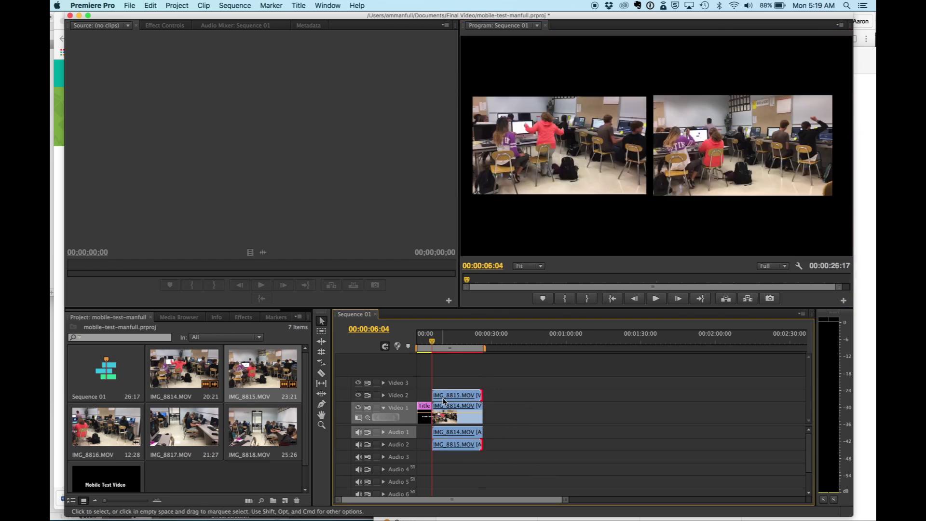
{"action": "left_click_drag", "start_coordinate": [429, 343], "coordinate": [417, 343]}
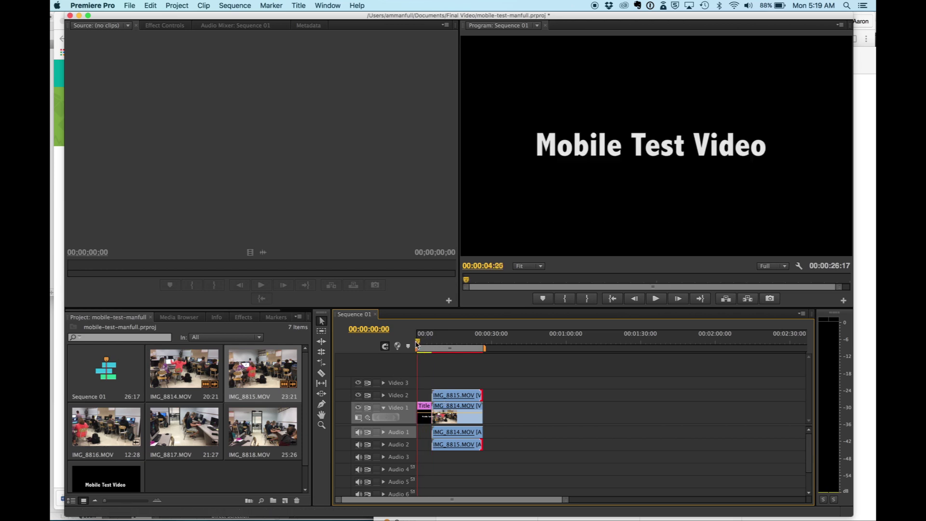
{"action": "key", "text": "space"}
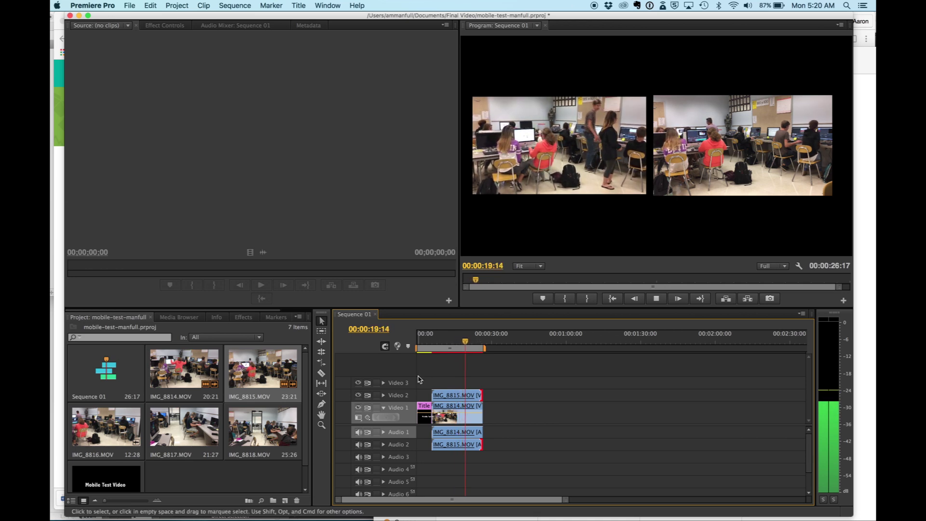
{"action": "key", "text": "space"}
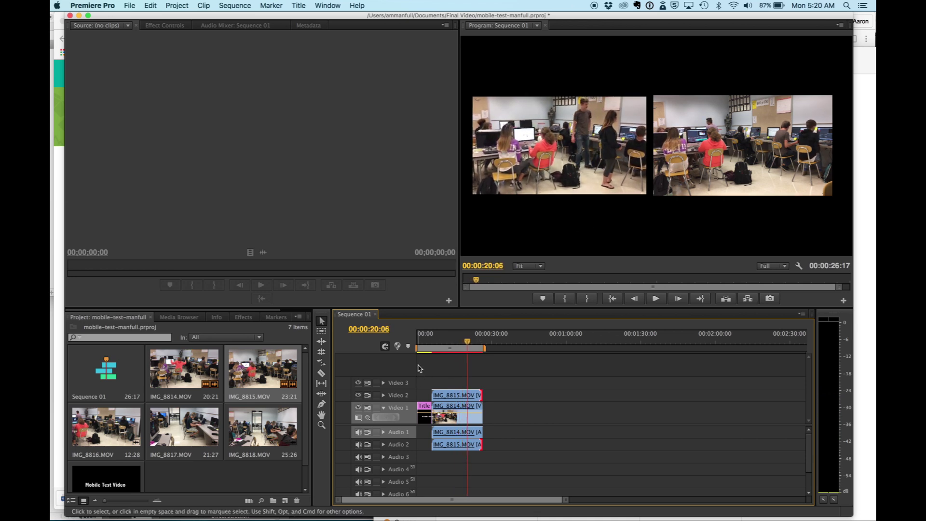
Step: Create a new default still title with the suggested size, timebase and name
{"action": "left_click", "coordinate": [328, 6]}
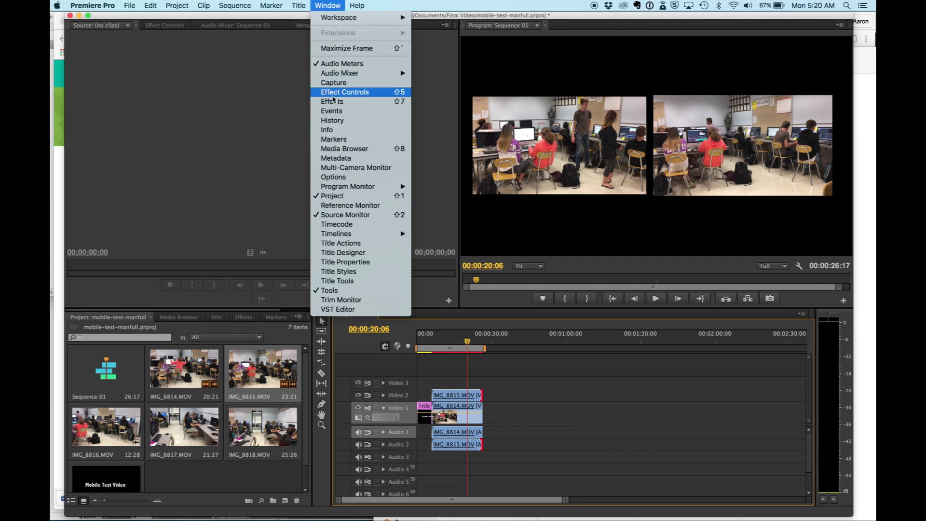
{"action": "mouse_move", "coordinate": [299, 6]}
{"action": "mouse_move", "coordinate": [353, 16]}
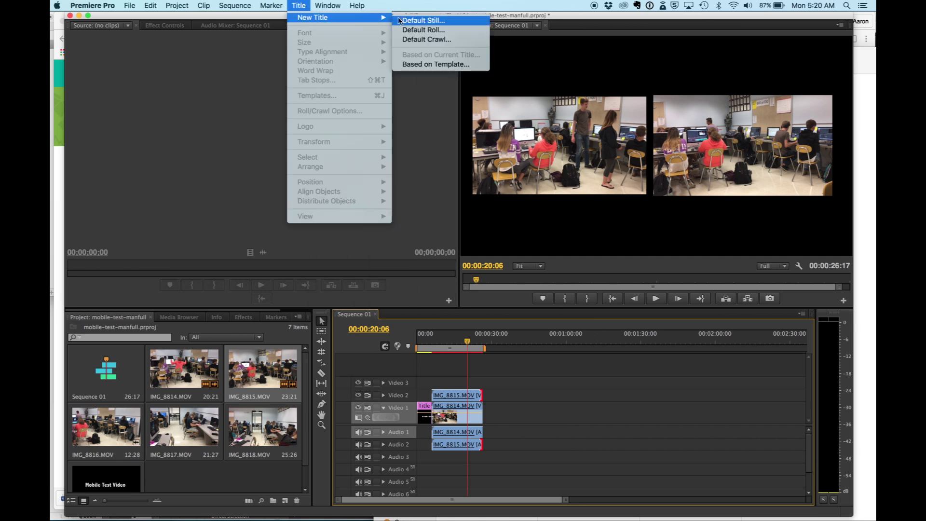
{"action": "left_click", "coordinate": [404, 21]}
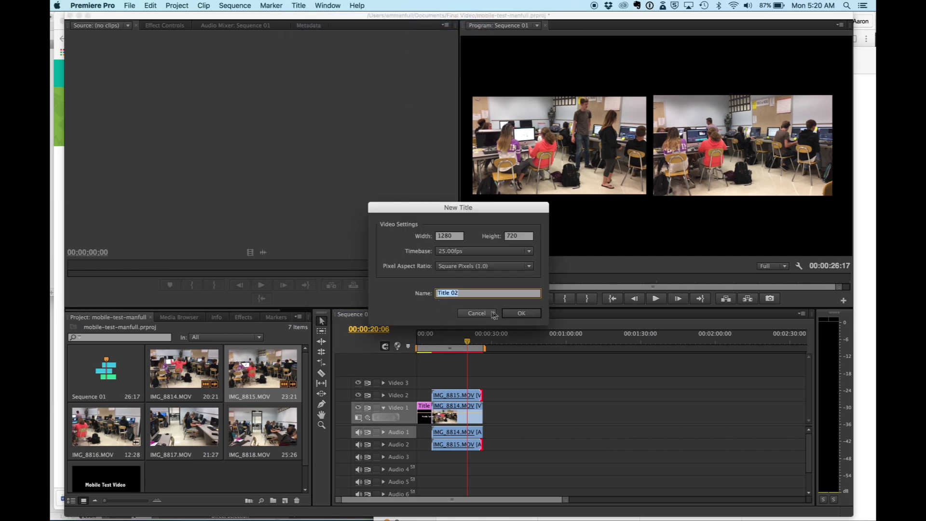
{"action": "left_click", "coordinate": [520, 316]}
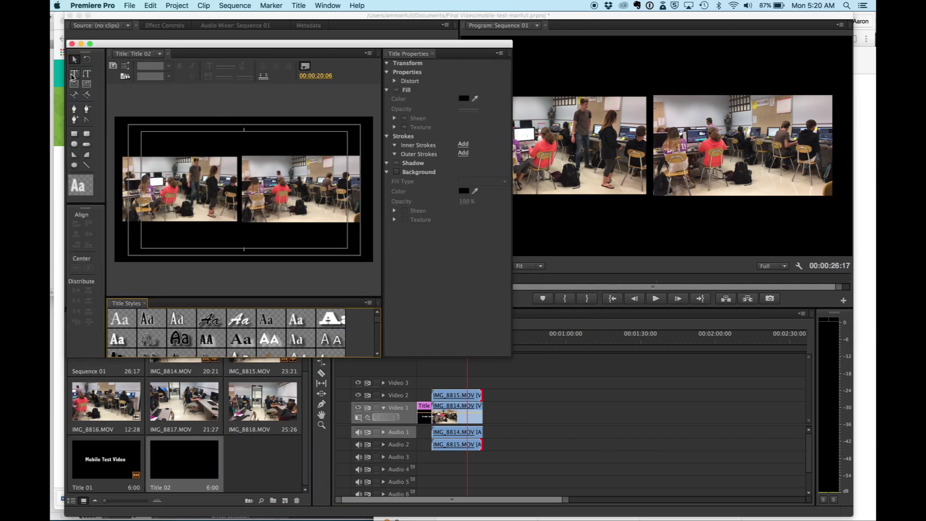
Step: Write "without tripod" at the lower part of the left-hand picture and set its font size to 50
{"action": "left_click", "coordinate": [74, 74]}
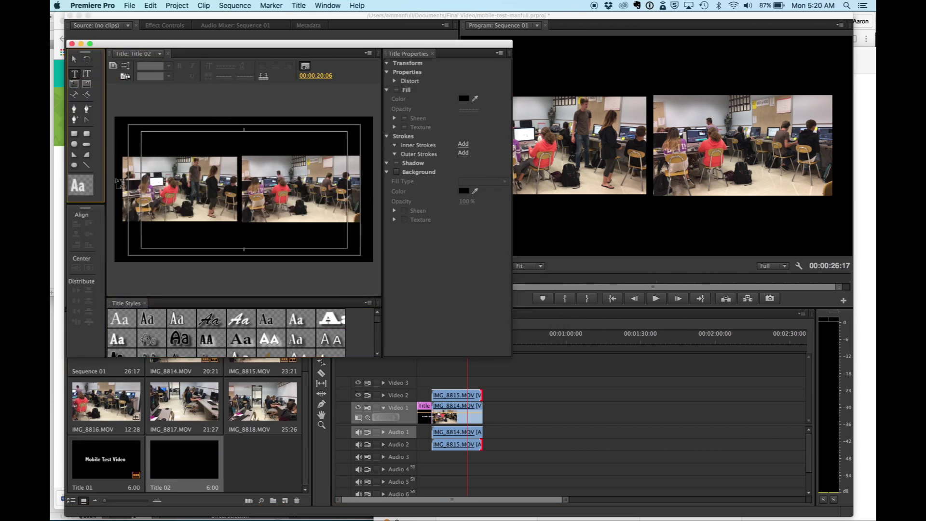
{"action": "left_click", "coordinate": [148, 224]}
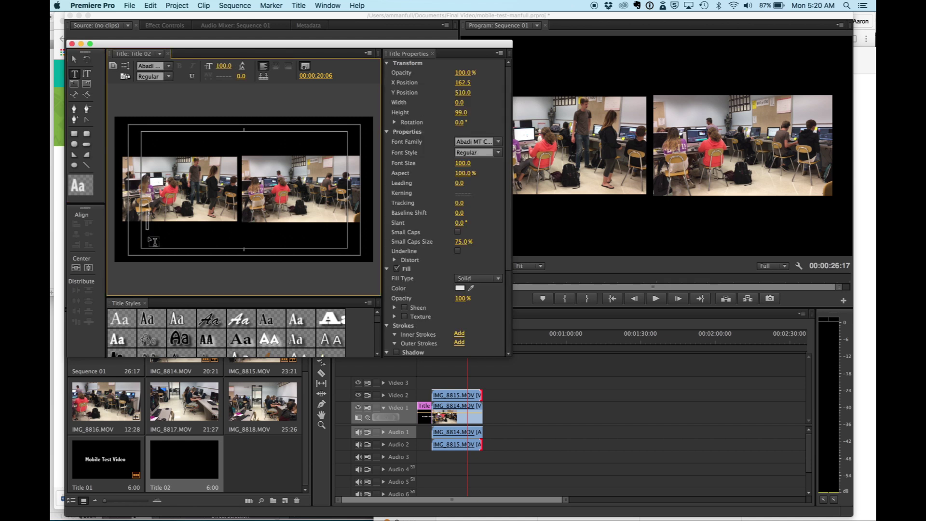
{"action": "type", "text": "without tripo"}
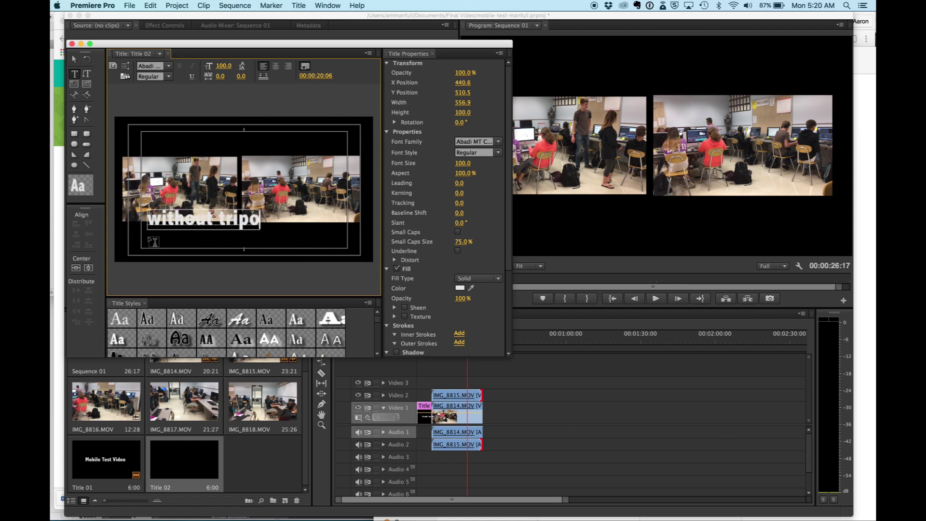
{"action": "type", "text": "d"}
{"action": "key", "text": "super+a"}
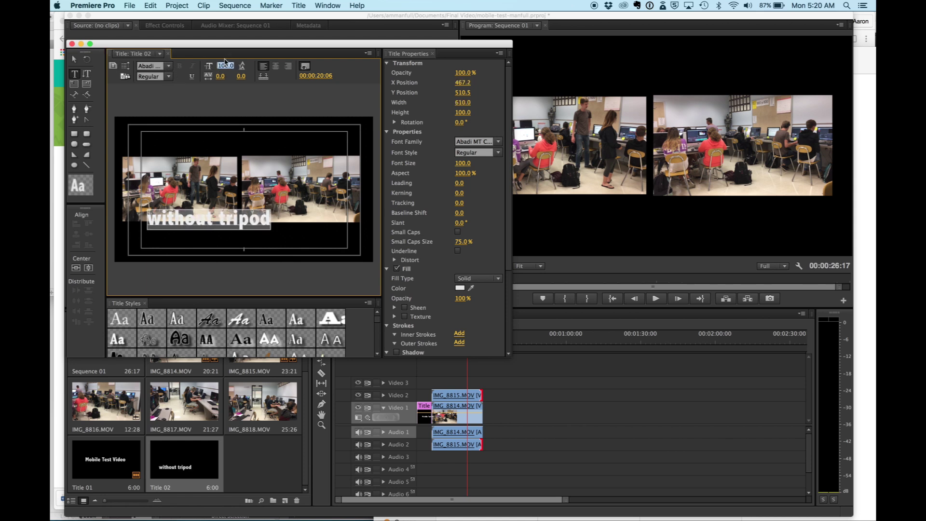
{"action": "type", "text": "50"}
{"action": "key", "text": "Return"}
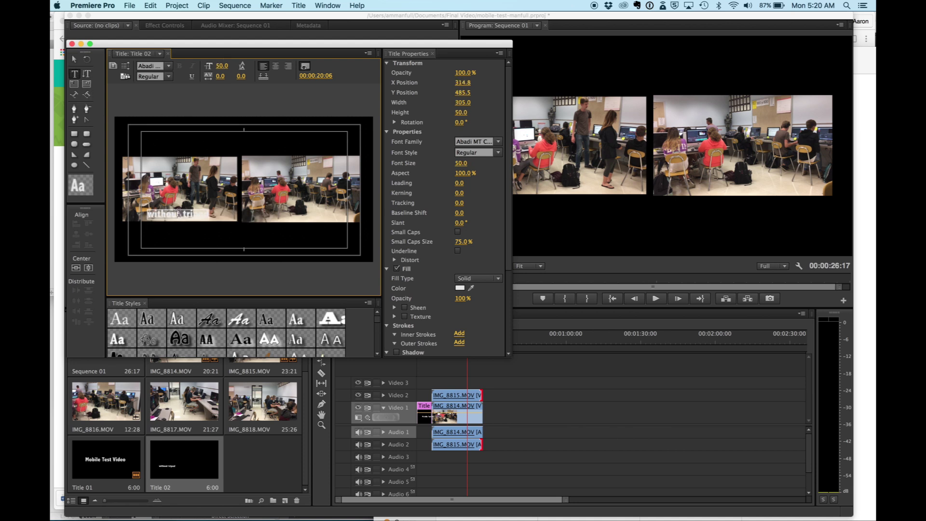
Step: Move the caption just below the left-hand picture and extend the line with "with tripod" beneath the right-hand picture
{"action": "left_click", "coordinate": [74, 61]}
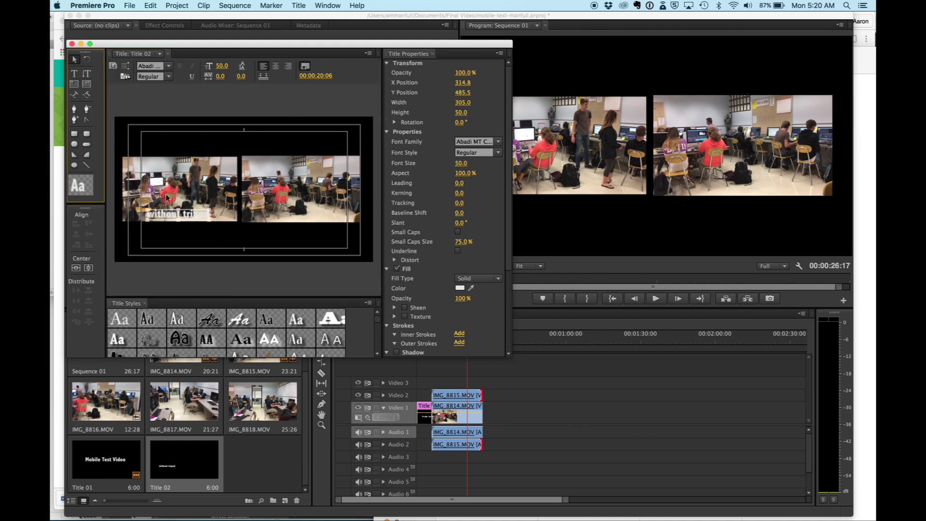
{"action": "left_click_drag", "start_coordinate": [173, 214], "coordinate": [179, 231]}
{"action": "left_click", "coordinate": [74, 73]}
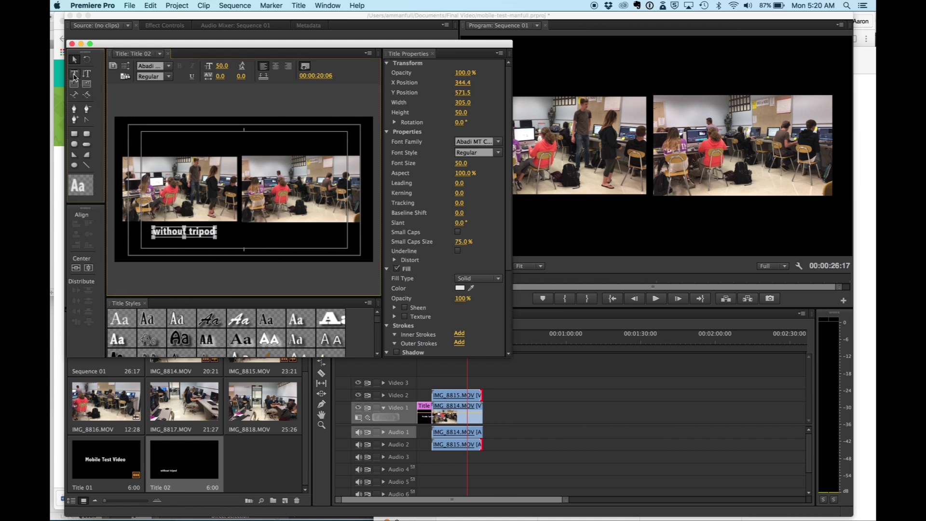
{"action": "left_click", "coordinate": [215, 231]}
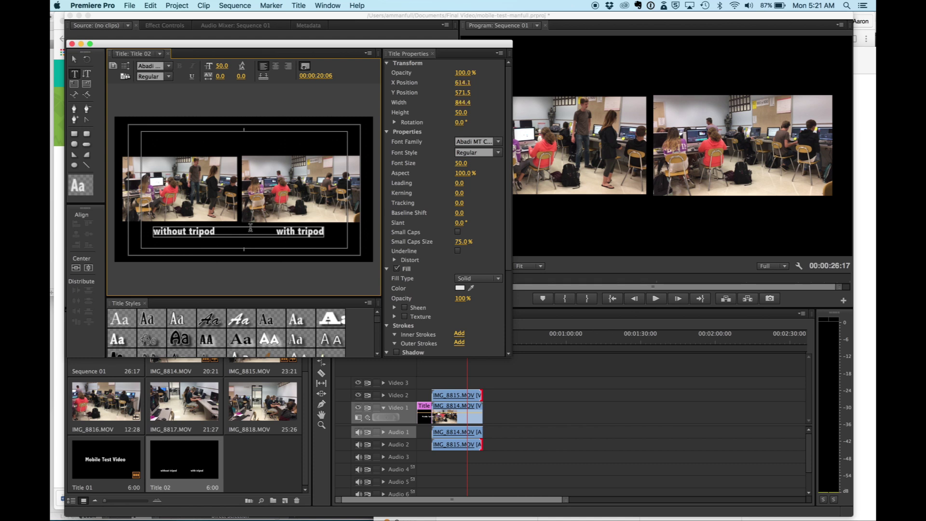
{"action": "left_click", "coordinate": [74, 60]}
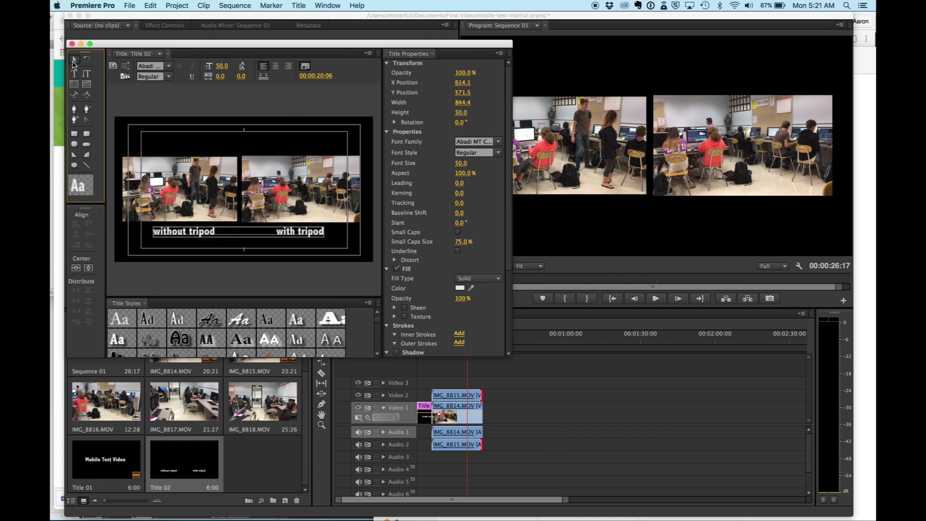
{"action": "left_click", "coordinate": [212, 232]}
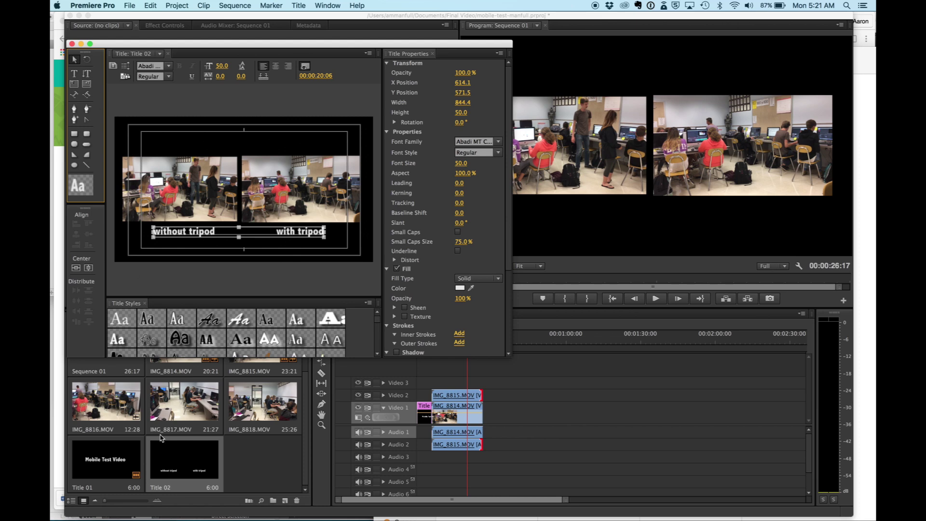
Step: Place Title 02 on Video 3 over the full length of the side-by-side clips and play the captioned section
{"action": "left_click_drag", "start_coordinate": [160, 437], "coordinate": [478, 384]}
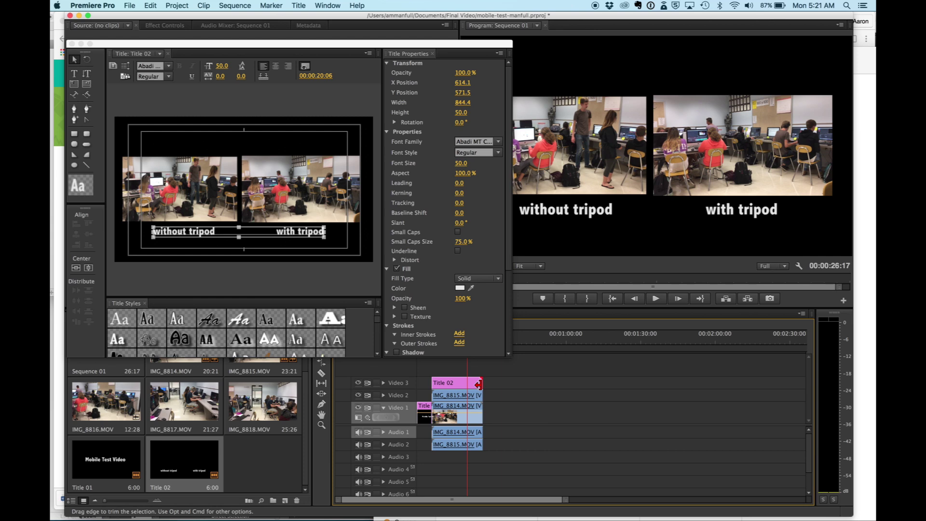
{"action": "left_click", "coordinate": [72, 44]}
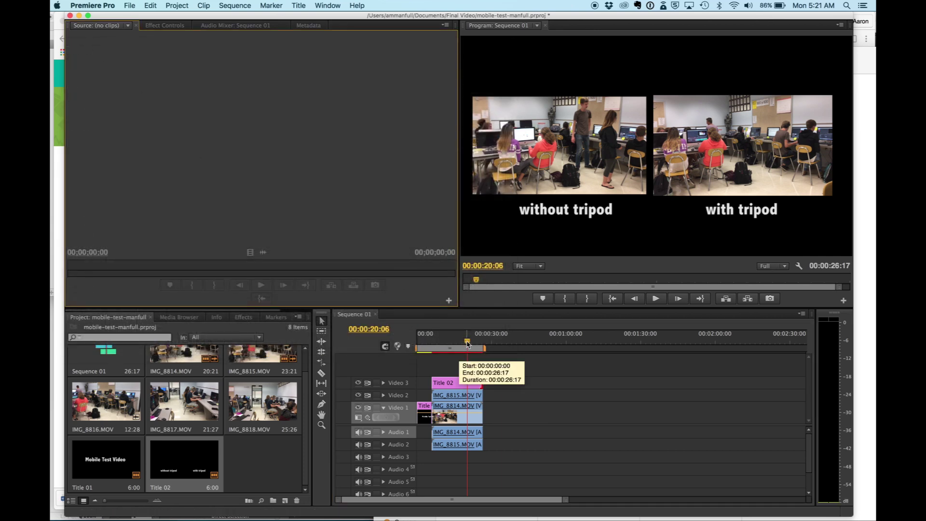
{"action": "left_click_drag", "start_coordinate": [462, 343], "coordinate": [444, 343]}
{"action": "key", "text": "space"}
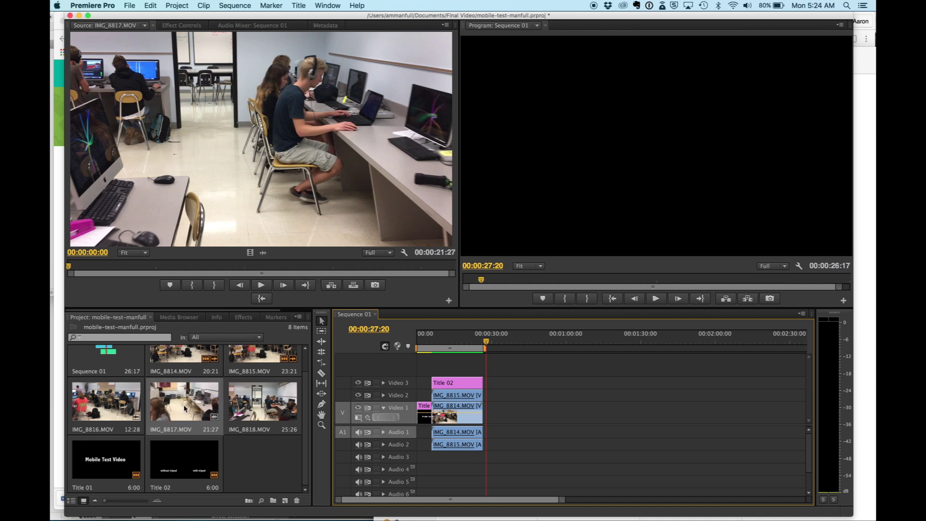
Step: Place IMG_8817.MOV on Video 1 directly after IMG_8814.MOV and shrink its picture to under half the frame width
{"action": "left_click_drag", "start_coordinate": [184, 404], "coordinate": [487, 410]}
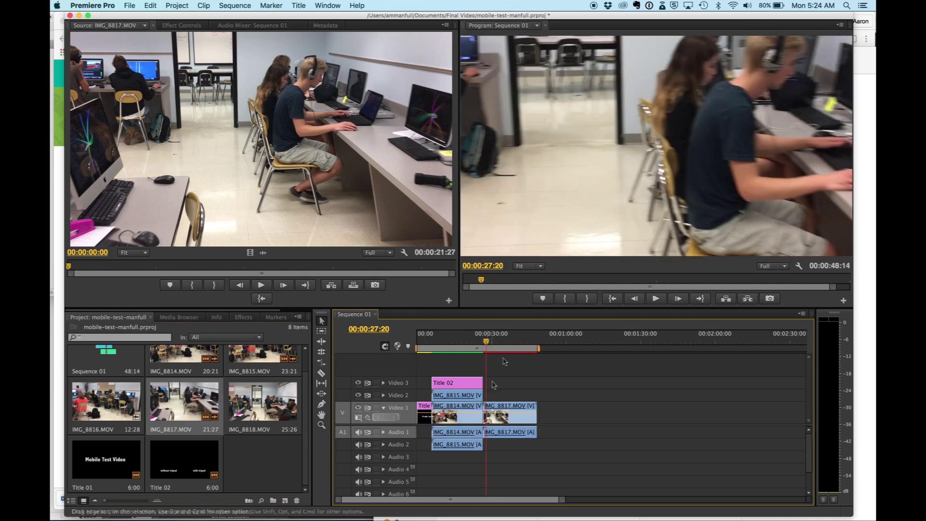
{"action": "left_click", "coordinate": [592, 217]}
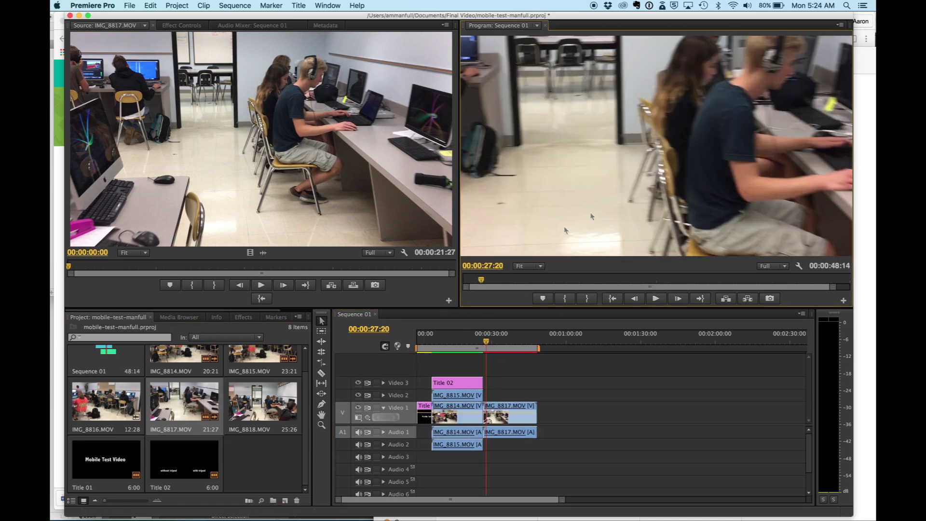
{"action": "left_click", "coordinate": [641, 179]}
{"action": "left_click_drag", "start_coordinate": [563, 216], "coordinate": [671, 124]}
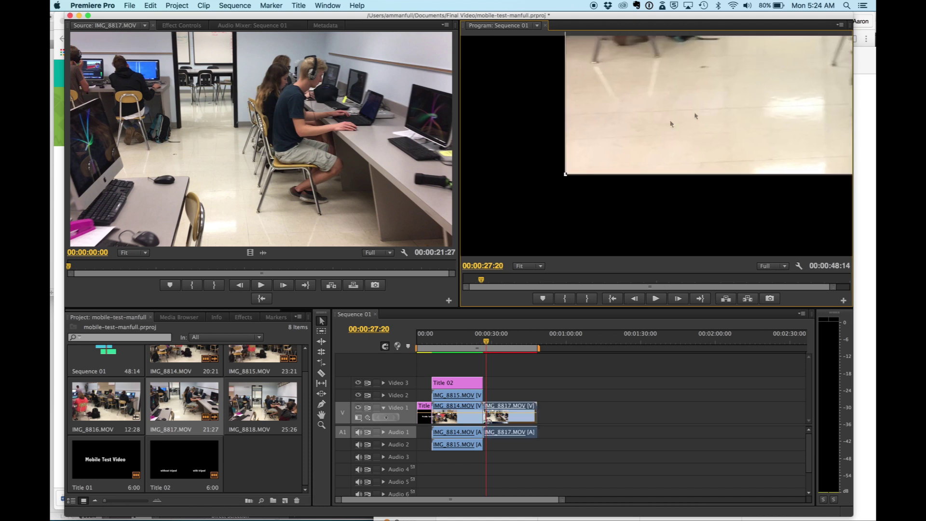
{"action": "left_click_drag", "start_coordinate": [565, 173], "coordinate": [700, 99]}
{"action": "left_click_drag", "start_coordinate": [772, 90], "coordinate": [629, 169]}
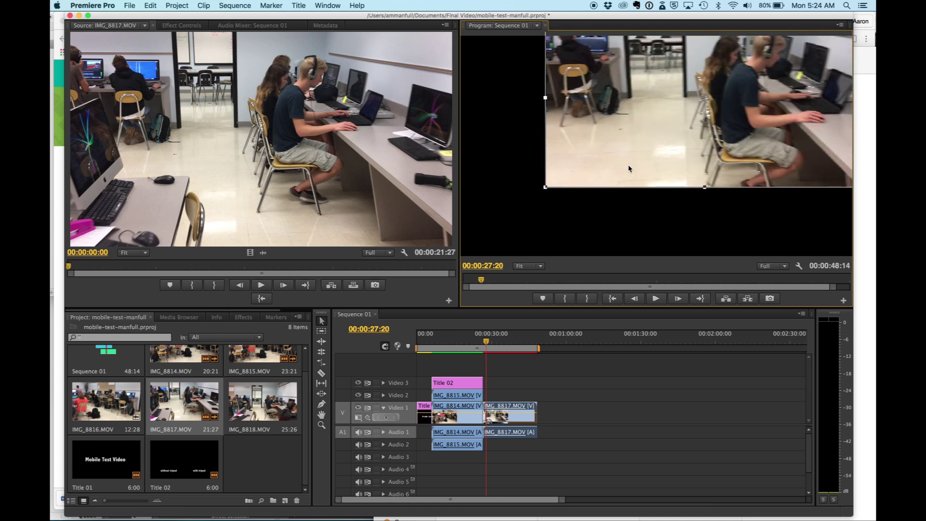
{"action": "left_click_drag", "start_coordinate": [544, 187], "coordinate": [626, 141]}
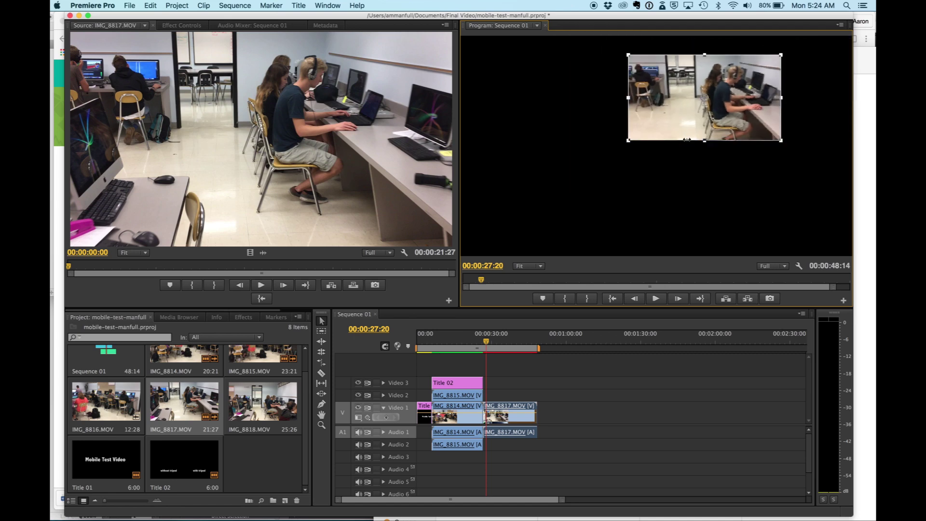
Step: Move the IMG_8817.MOV picture into the left half of the frame and enlarge it to nearly half the frame width
{"action": "left_click_drag", "start_coordinate": [687, 110], "coordinate": [533, 152]}
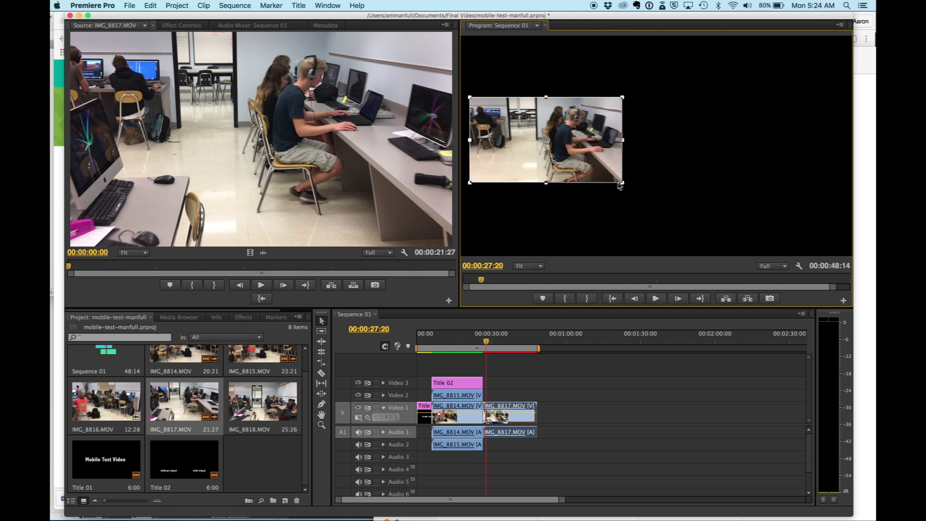
{"action": "left_click_drag", "start_coordinate": [622, 183], "coordinate": [640, 192]}
{"action": "left_click_drag", "start_coordinate": [562, 166], "coordinate": [590, 176]}
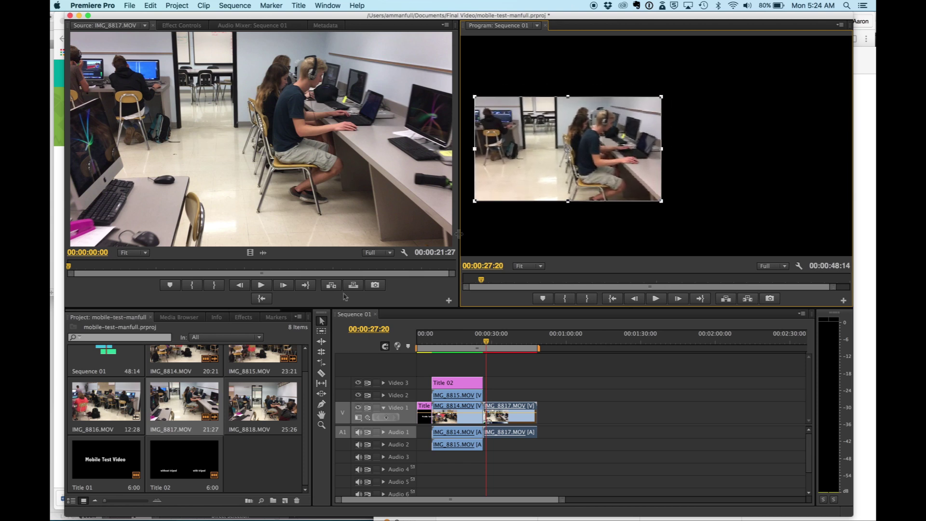
Step: Place IMG_8818.MOV on Video 2 directly above IMG_8817.MOV and trim its end to line up with that clip
{"action": "left_click_drag", "start_coordinate": [236, 414], "coordinate": [487, 399]}
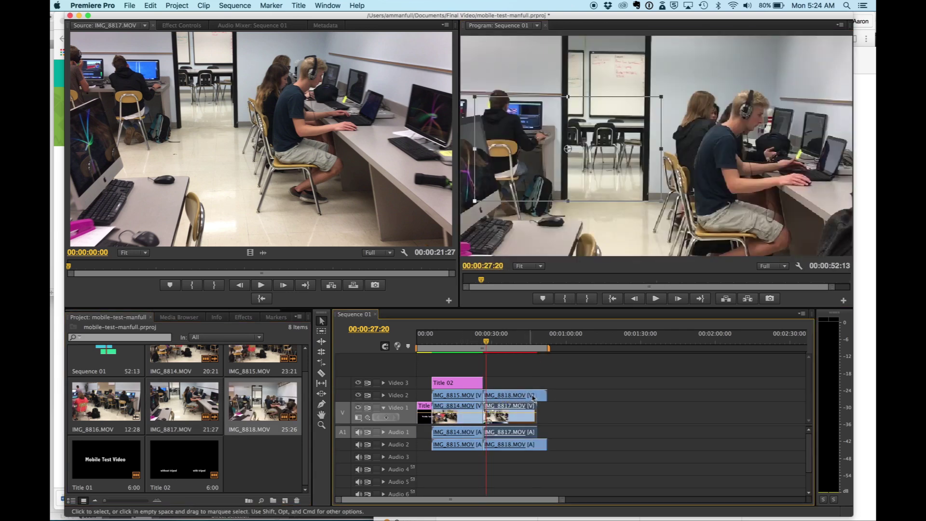
{"action": "left_click_drag", "start_coordinate": [543, 396], "coordinate": [535, 396]}
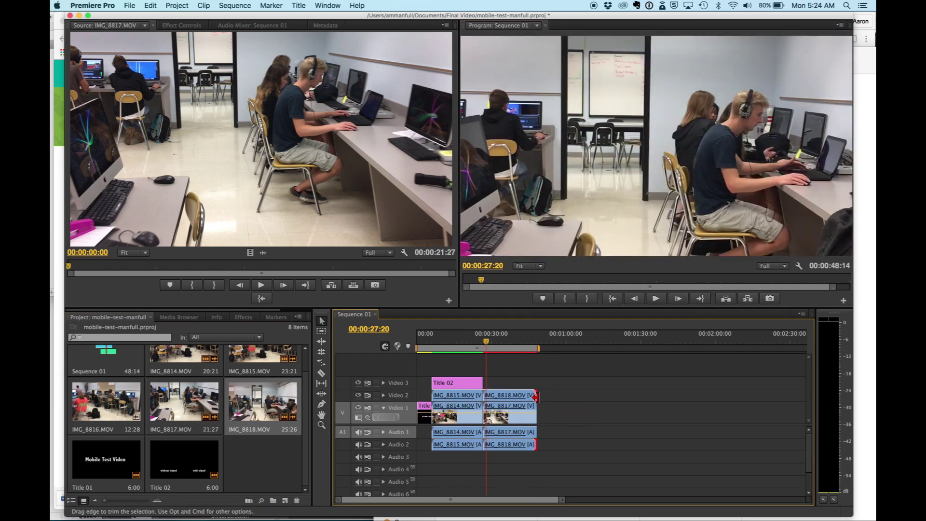
Step: Shrink the IMG_8818.MOV picture into the right half of the frame and nudge the left-hand picture to leave a gap
{"action": "left_click", "coordinate": [539, 241]}
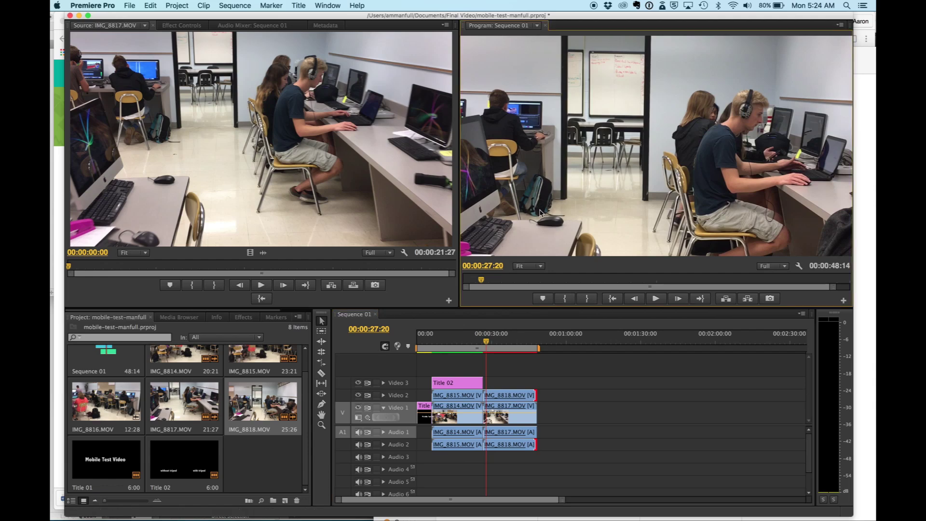
{"action": "left_click_drag", "start_coordinate": [491, 237], "coordinate": [681, 111]}
{"action": "left_click_drag", "start_coordinate": [739, 82], "coordinate": [723, 154]}
{"action": "left_click_drag", "start_coordinate": [819, 182], "coordinate": [800, 181]}
{"action": "left_click_drag", "start_coordinate": [651, 94], "coordinate": [688, 121]}
{"action": "scroll", "coordinate": [680, 118], "scroll_direction": "down", "scroll_amount": 2}
{"action": "scroll", "coordinate": [680, 117], "scroll_direction": "up", "scroll_amount": 3}
{"action": "left_click_drag", "start_coordinate": [584, 138], "coordinate": [580, 138]}
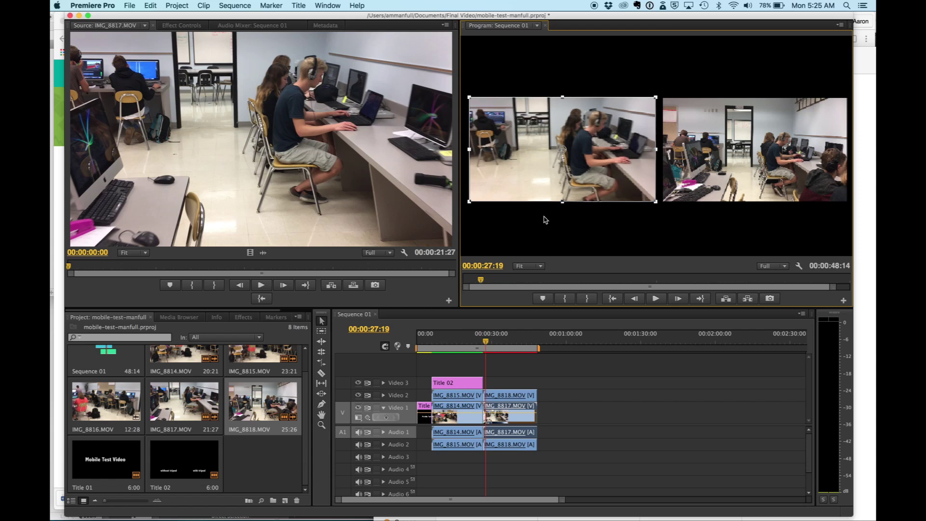
Step: Render the sequence previews and play the section with IMG_8817.MOV and IMG_8818.MOV
{"action": "key", "text": "Return"}
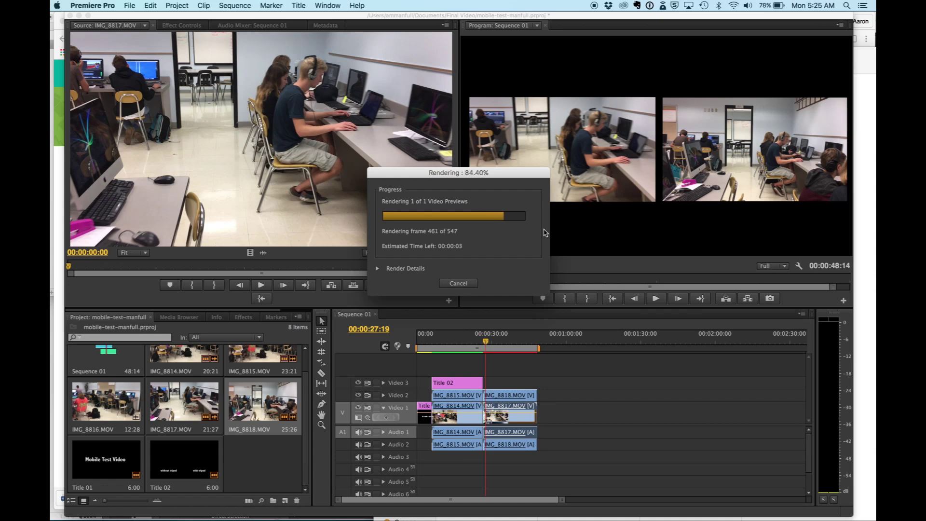
{"action": "left_click", "coordinate": [495, 339]}
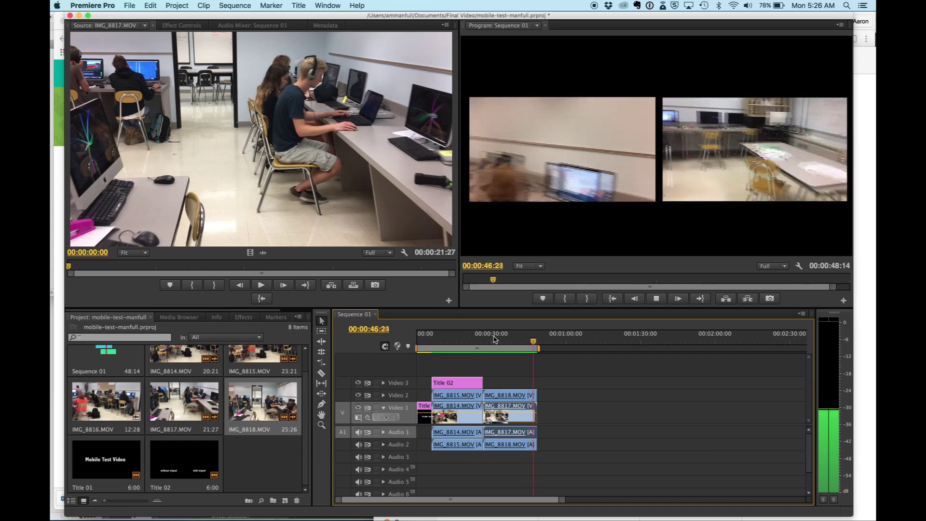
{"action": "key", "text": "space"}
{"action": "left_click_drag", "start_coordinate": [539, 383], "coordinate": [514, 459]}
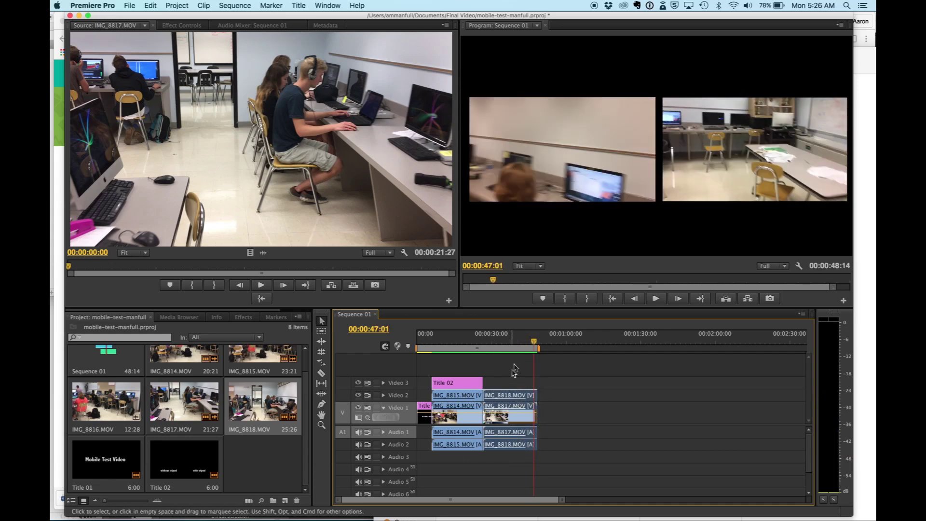
{"action": "left_click_drag", "start_coordinate": [534, 342], "coordinate": [481, 348]}
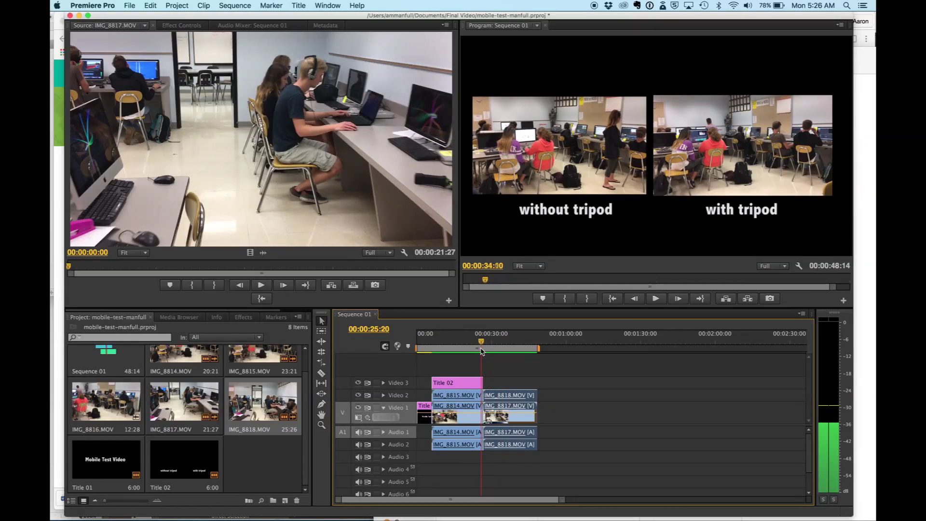
{"action": "left_click", "coordinate": [295, 6]}
{"action": "mouse_move", "coordinate": [297, 18]}
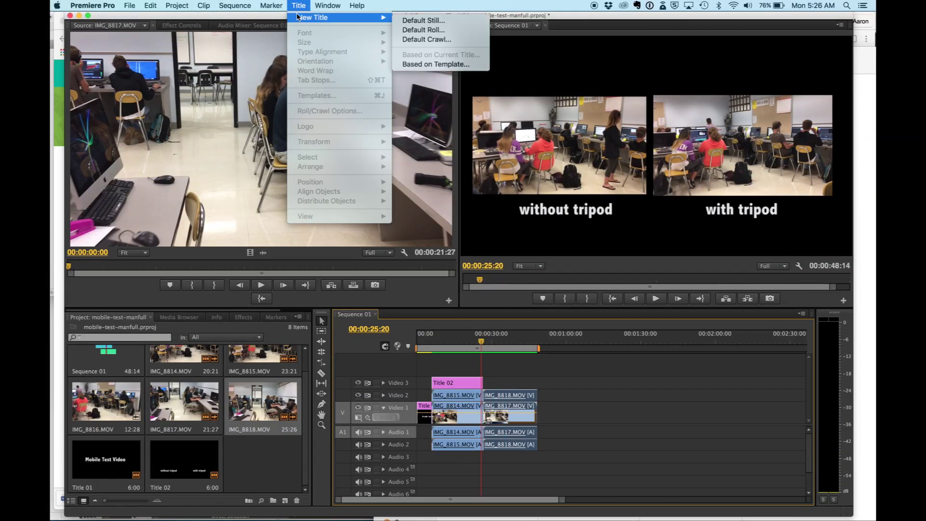
{"action": "left_click", "coordinate": [297, 18]}
Step: Create another default still title with the suggested settings, with the playhead at 00:00:28:15 over the second clip pair
{"action": "left_click_drag", "start_coordinate": [481, 342], "coordinate": [488, 343]}
{"action": "left_click", "coordinate": [298, 5]}
{"action": "mouse_move", "coordinate": [308, 18]}
{"action": "left_click", "coordinate": [415, 18]}
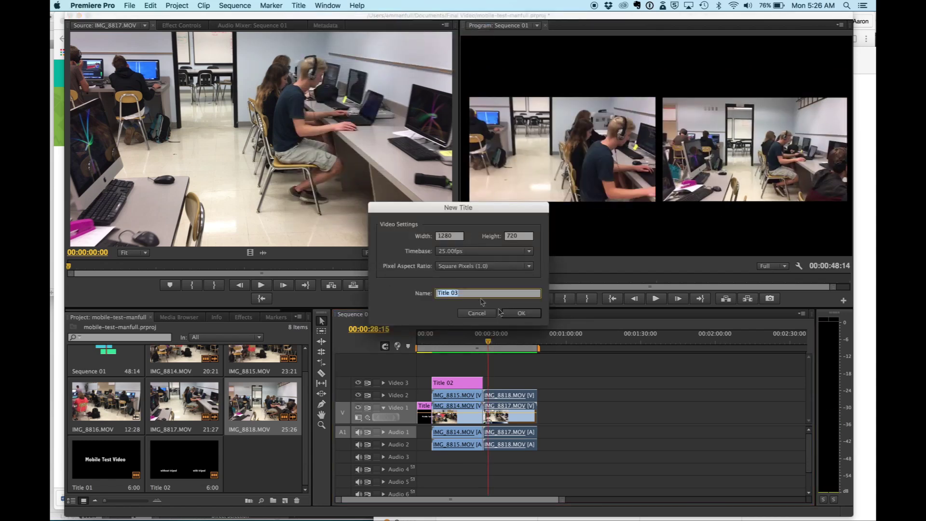
{"action": "key", "text": "Return"}
Step: Add the caption "without gimbal" near the lower edge of the left-hand picture in the title and set its font size to 50
{"action": "left_click", "coordinate": [146, 231]}
{"action": "type", "text": "without gimbal"}
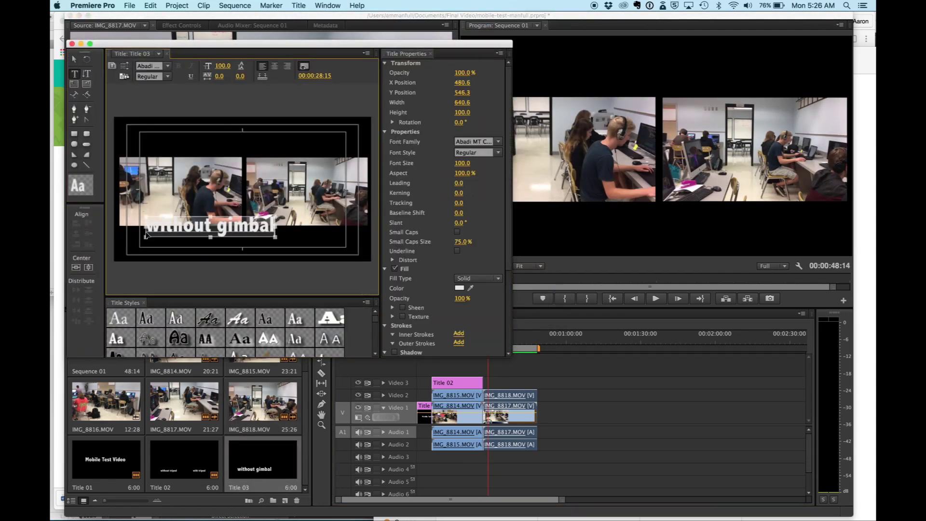
{"action": "left_click", "coordinate": [222, 65]}
{"action": "type", "text": "50"}
{"action": "key", "text": "Return"}
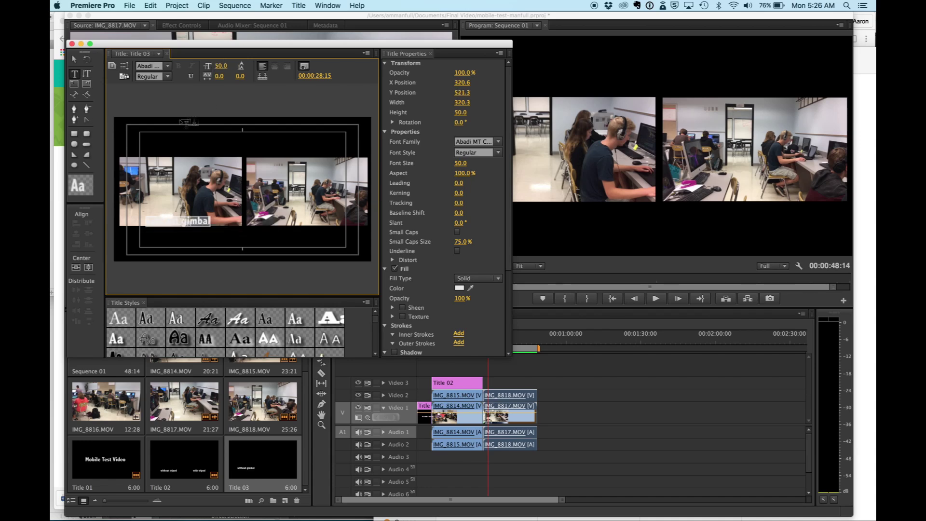
Step: Move the caption below the left-hand picture and add "with gimbal" on the same line, spaced to sit under the right-hand picture
{"action": "left_click", "coordinate": [75, 59]}
{"action": "left_click_drag", "start_coordinate": [166, 222], "coordinate": [169, 235]}
{"action": "double_click", "coordinate": [211, 237]}
{"action": "type", "text": "with gimbal"}
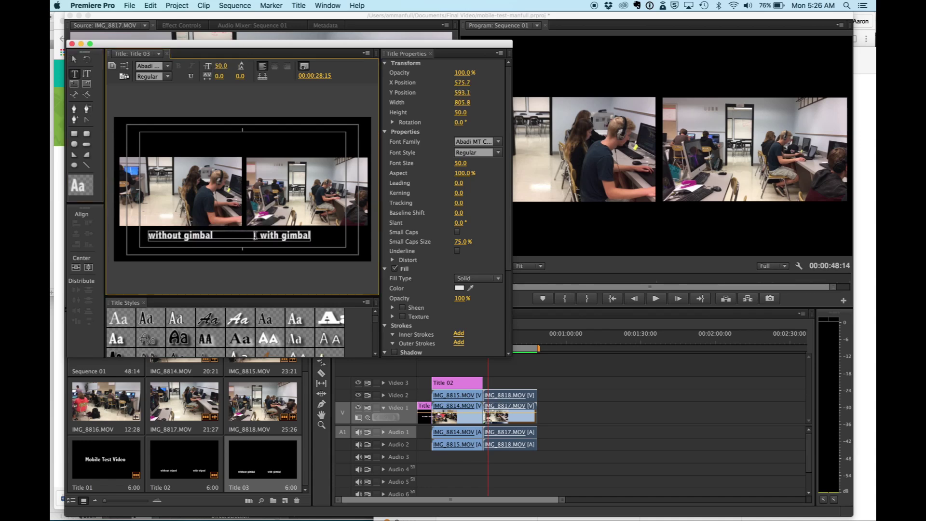
{"action": "left_click", "coordinate": [255, 236]}
Step: Close the title editor, place Title 03 on Video 3 after Title 02, and extend it to the end of the second clip pair
{"action": "left_click", "coordinate": [72, 44]}
{"action": "left_click_drag", "start_coordinate": [262, 459], "coordinate": [488, 383]}
{"action": "left_click_drag", "start_coordinate": [497, 383], "coordinate": [536, 383]}
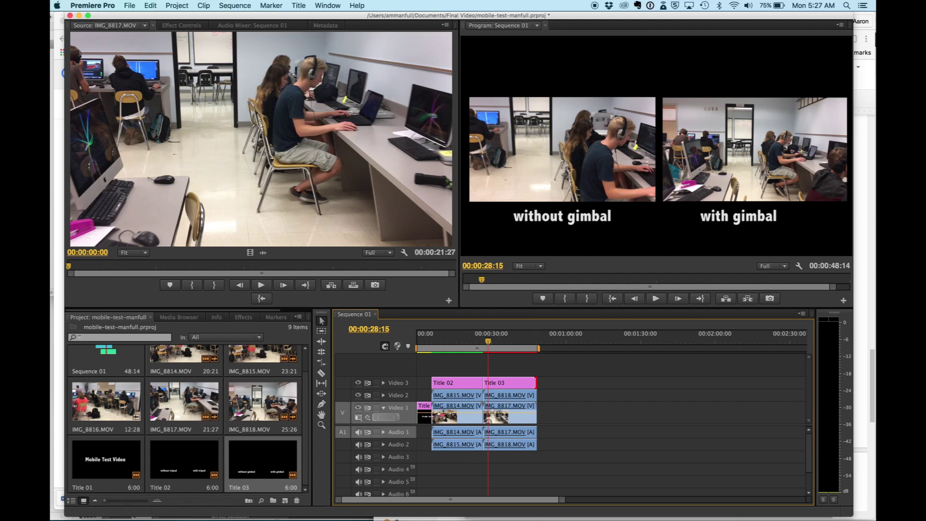
Step: Extend the end of IMG_8818.MOV to 00:00:52:14 and scrub the second clip pair to compare their motion
{"action": "double_click", "coordinate": [530, 397]}
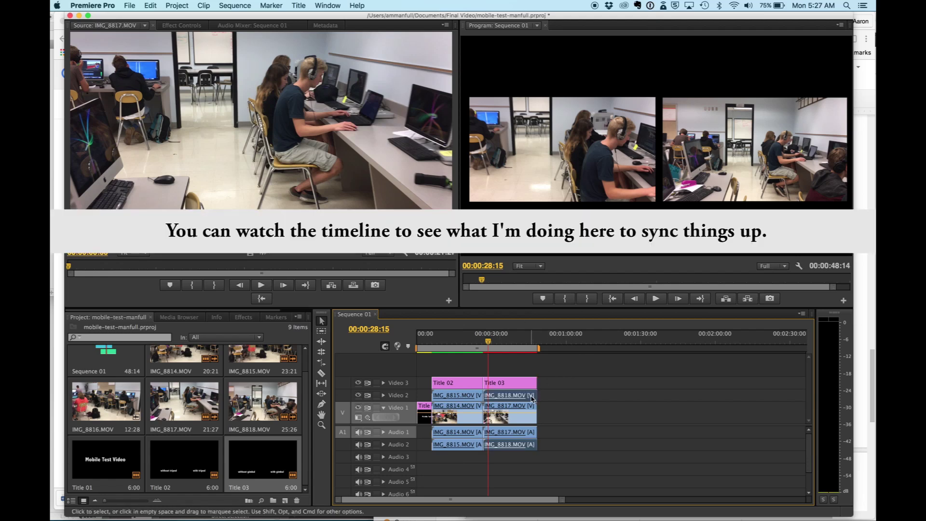
{"action": "left_click", "coordinate": [537, 396]}
{"action": "left_click_drag", "start_coordinate": [540, 395], "coordinate": [545, 395]}
{"action": "left_click", "coordinate": [492, 343]}
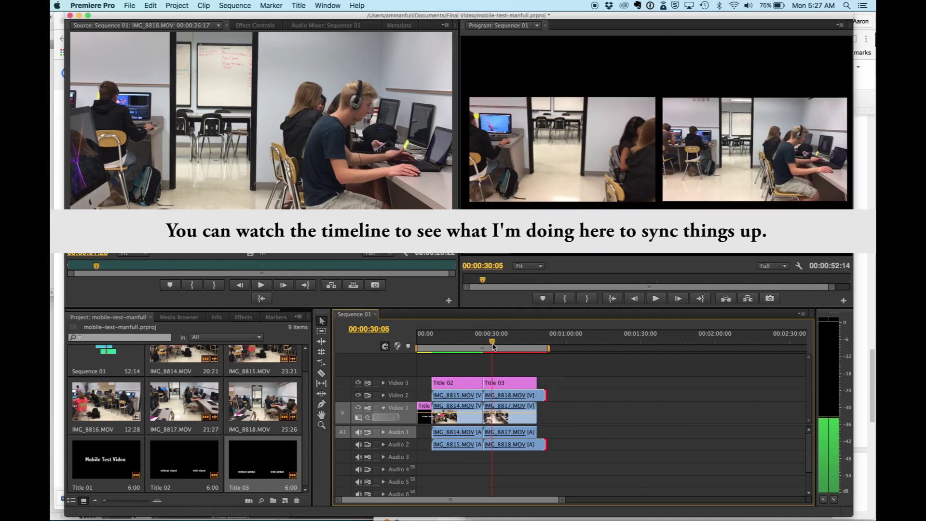
{"action": "left_click_drag", "start_coordinate": [492, 346], "coordinate": [494, 345]}
Step: Try trimming the start of IMG_8818.MOV and sliding it back against IMG_8815.MOV, and play the pair to check the sync
{"action": "left_click_drag", "start_coordinate": [484, 396], "coordinate": [499, 398]}
{"action": "left_click", "coordinate": [482, 344]}
{"action": "key", "text": "space"}
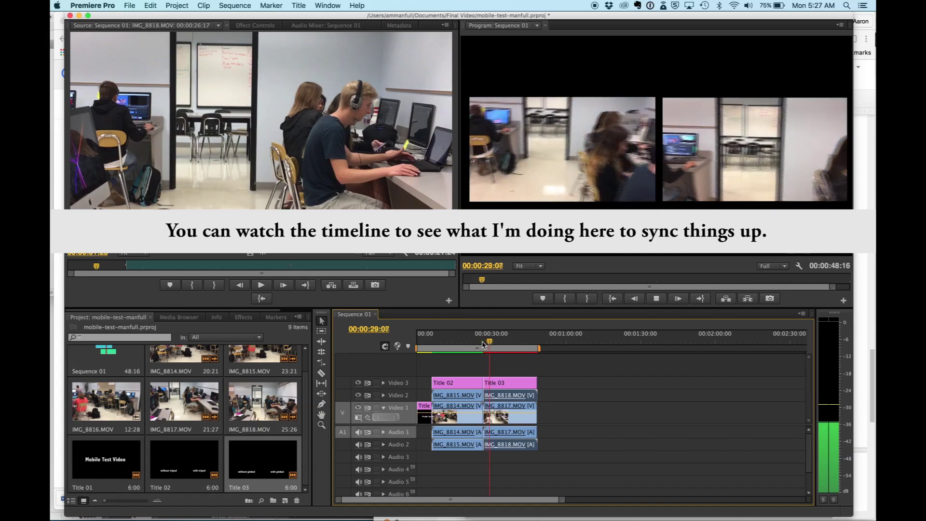
{"action": "key", "text": "space"}
Step: Retrim the start of IMG_8818.MOV so the clip ends at 00:00:50:06, keep it aligned with IMG_8817.MOV's start, and play the pair
{"action": "left_click_drag", "start_coordinate": [485, 395], "coordinate": [495, 396]}
{"action": "left_click_drag", "start_coordinate": [497, 344], "coordinate": [487, 346]}
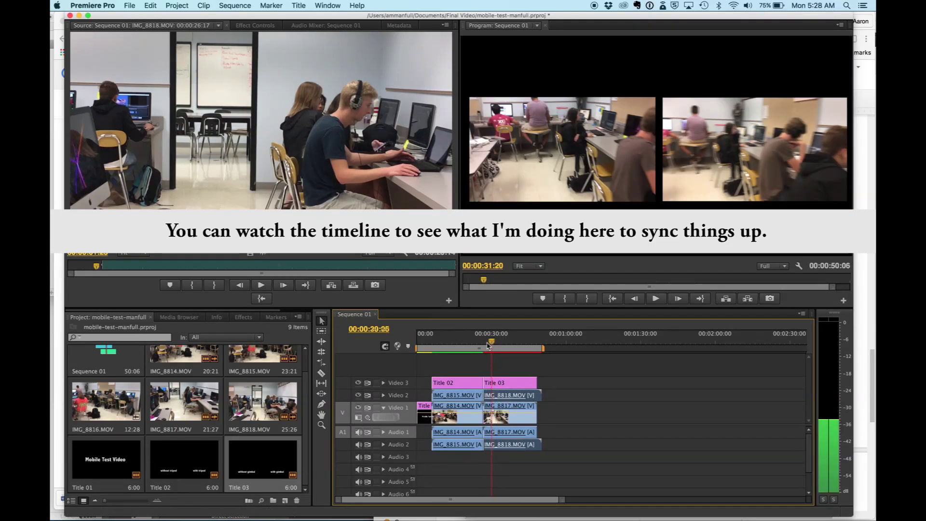
{"action": "left_click", "coordinate": [481, 345]}
{"action": "key", "text": "space"}
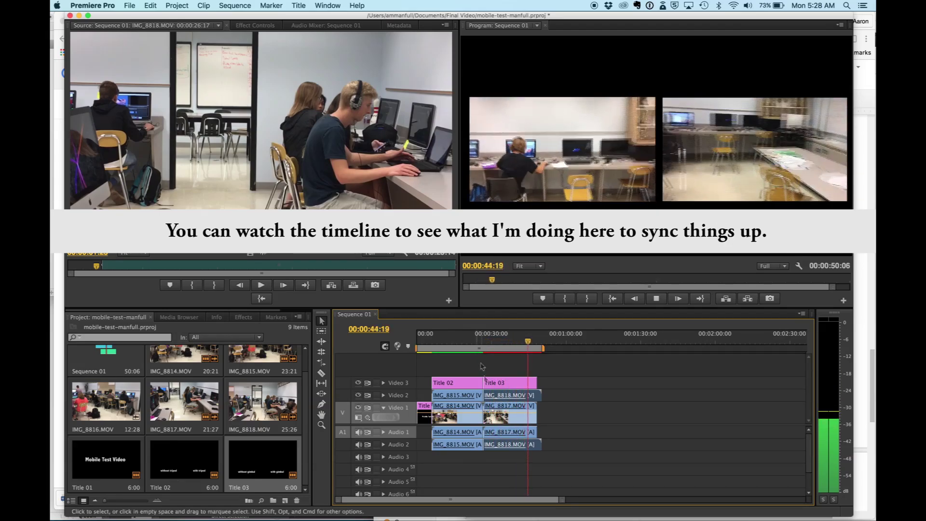
Step: Trim a little more off IMG_8818.MOV's start, slide it back to line up with IMG_8817.MOV's start, and play the pair's second half
{"action": "left_click_drag", "start_coordinate": [485, 395], "coordinate": [492, 398]}
{"action": "left_click_drag", "start_coordinate": [561, 500], "coordinate": [511, 500]}
{"action": "key", "text": "space"}
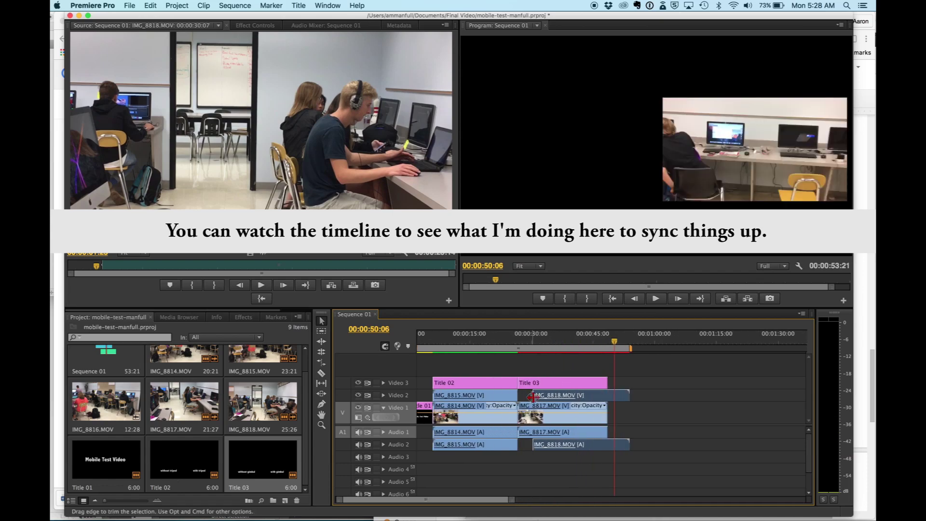
{"action": "left_click_drag", "start_coordinate": [534, 396], "coordinate": [539, 396]}
{"action": "left_click_drag", "start_coordinate": [572, 395], "coordinate": [554, 394]}
{"action": "left_click", "coordinate": [559, 338]}
{"action": "key", "text": "space"}
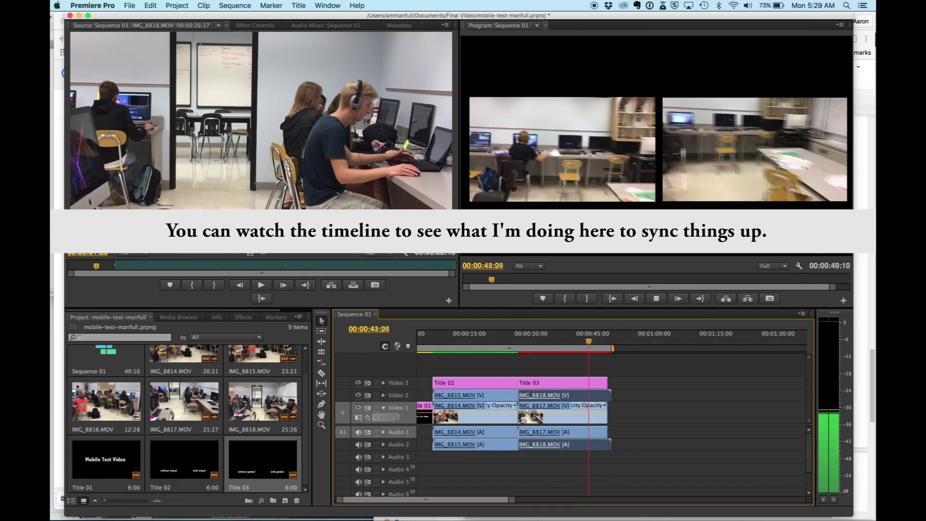
Step: Play the second clip pair from its start at 00:00:26:20 to check the sync and the gimbal captions
{"action": "left_click", "coordinate": [518, 348]}
{"action": "left_click", "coordinate": [519, 349]}
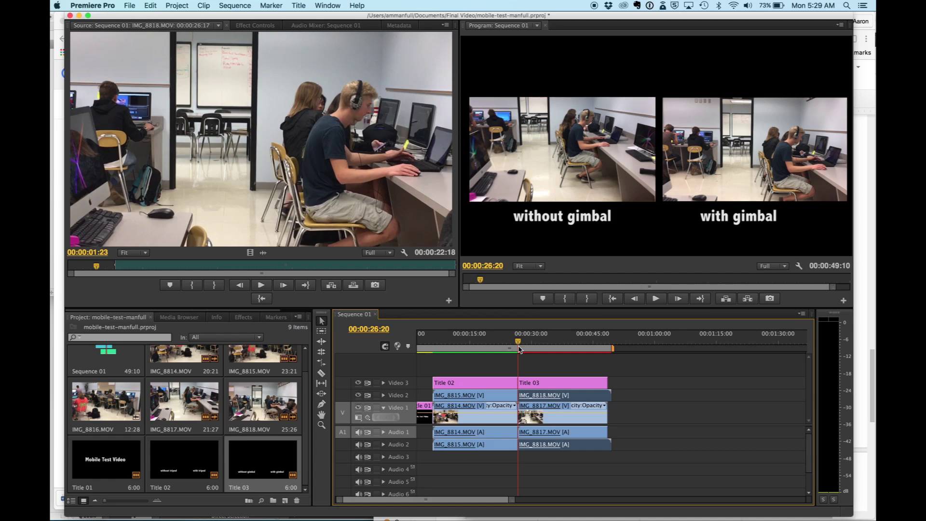
{"action": "key", "text": "space"}
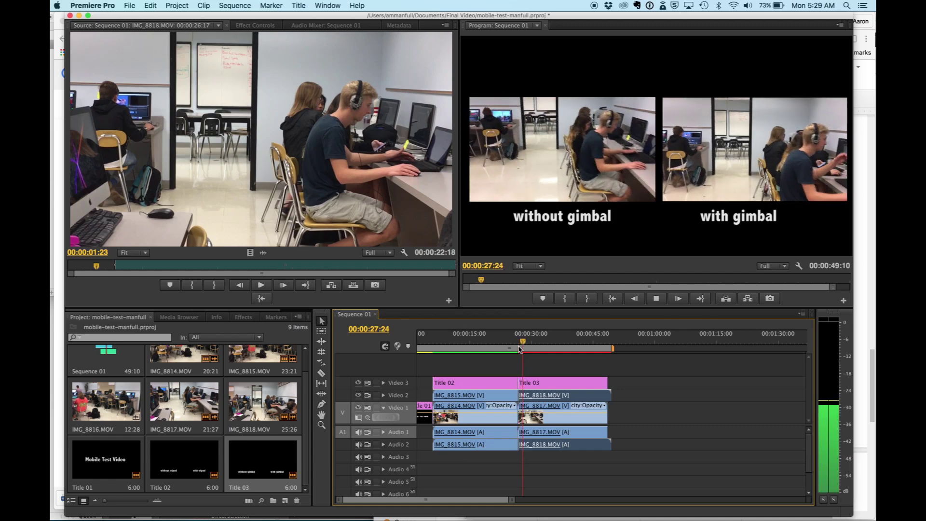